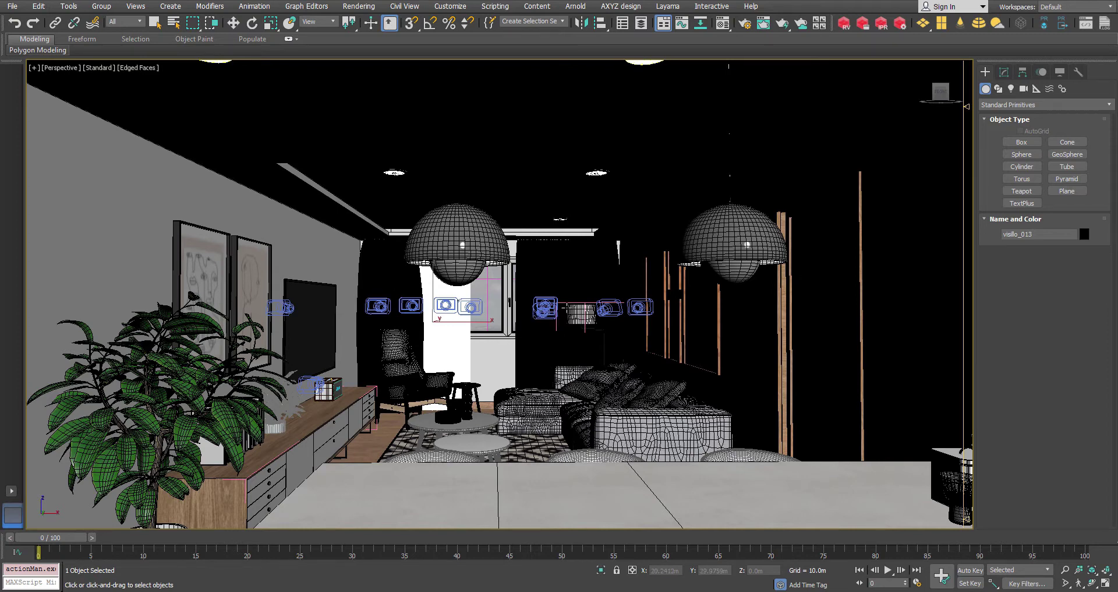
Tour the kitchen and living room in walk-through mode, then select the lounge sofa.
key("Up")
left_click_drag(508, 347, 388, 312)
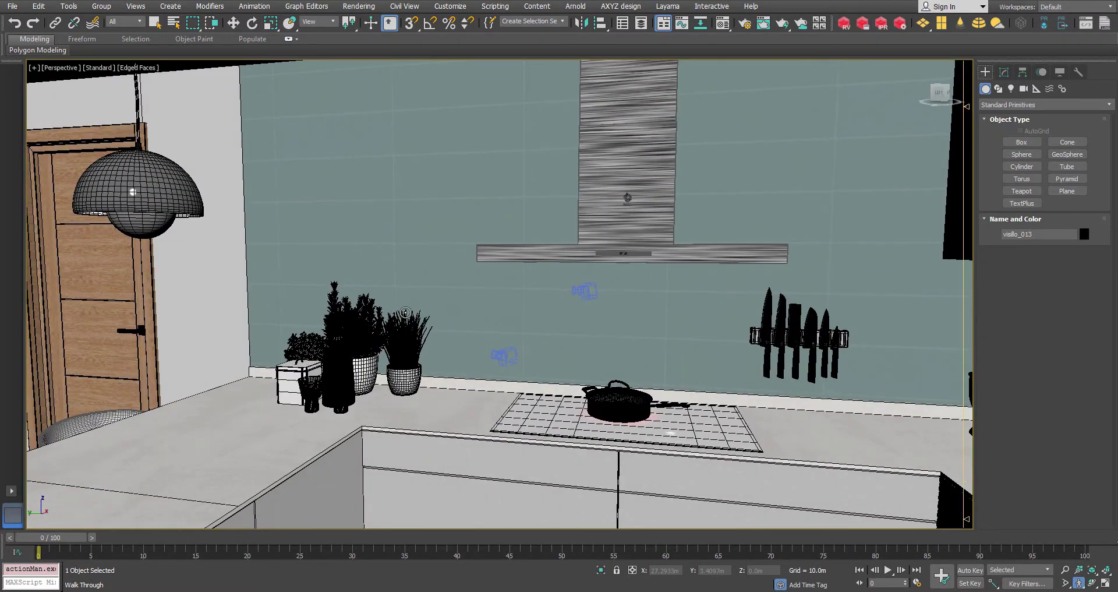
left_click_drag(504, 309, 403, 303)
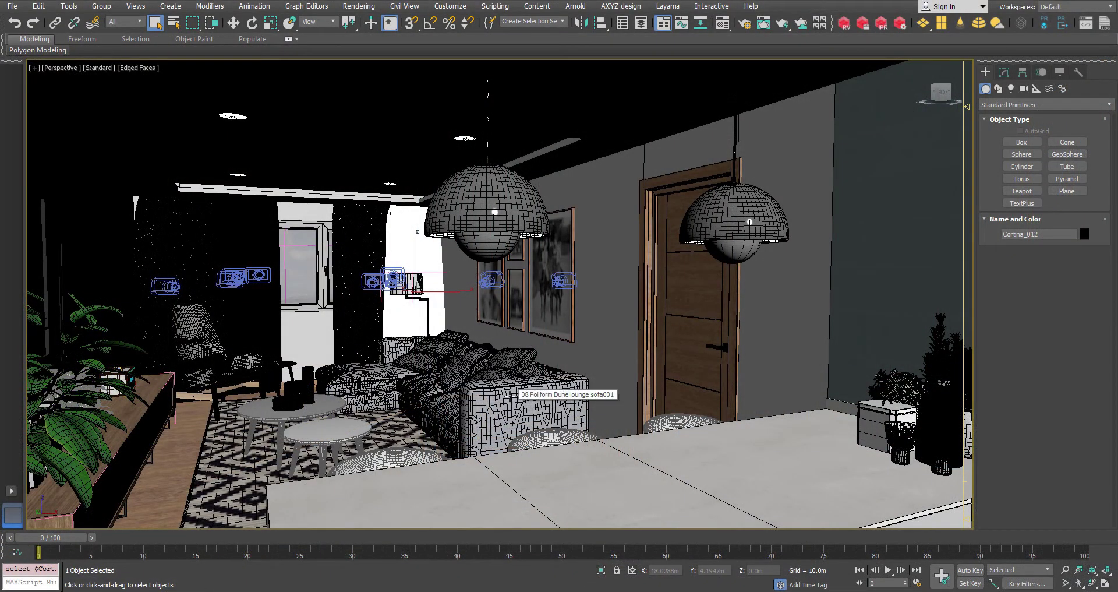
left_click(510, 395)
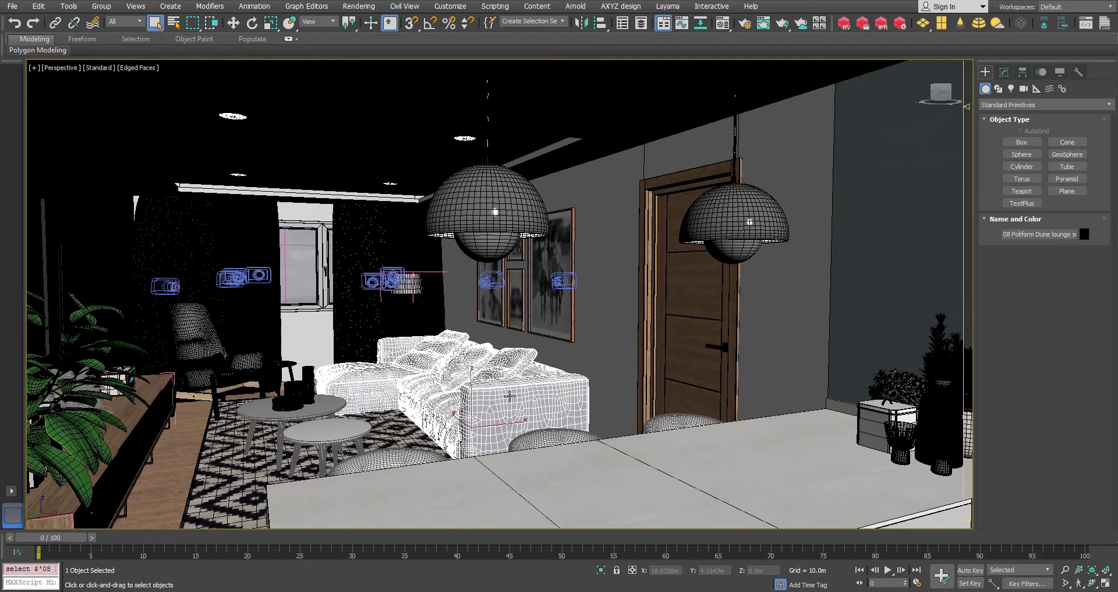
Launch the Layama Exporter and add all scene cameras from the selection.
left_click(667, 6)
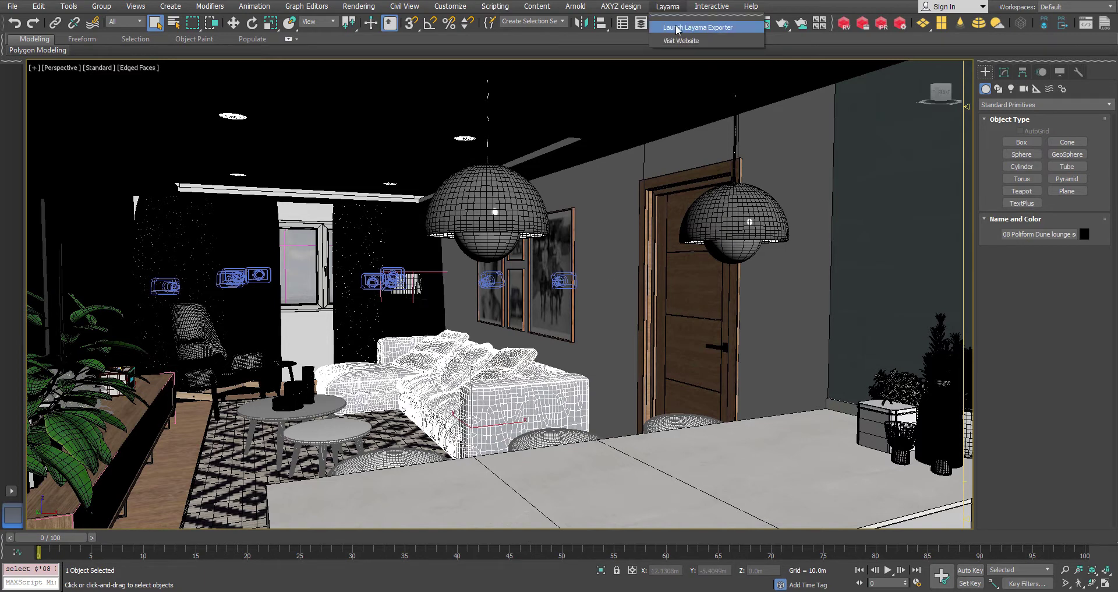
left_click(677, 29)
left_click(375, 235)
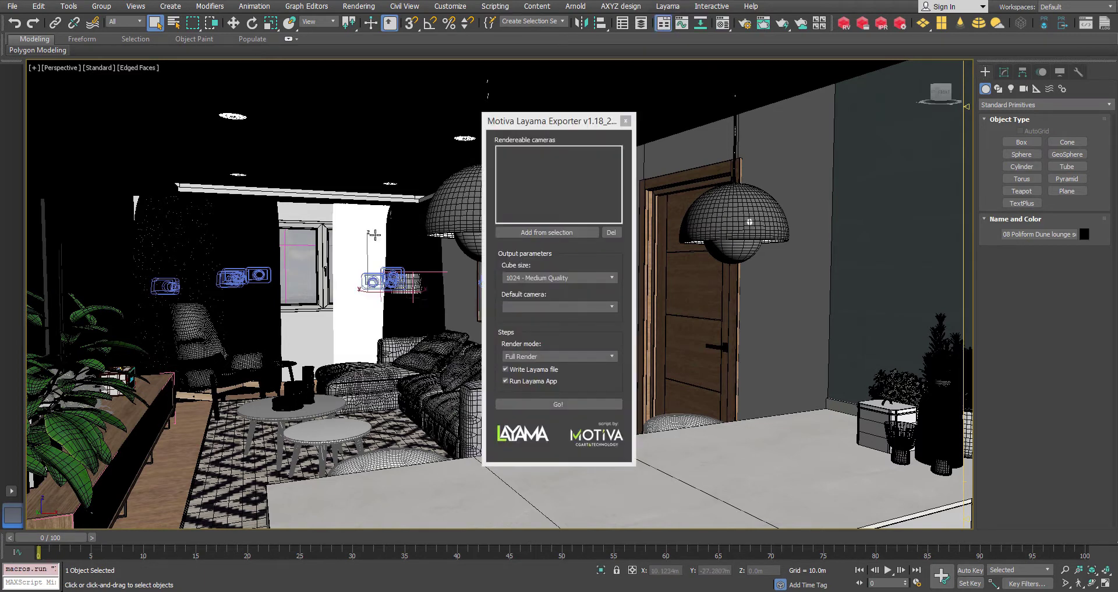
key("ctrl+a")
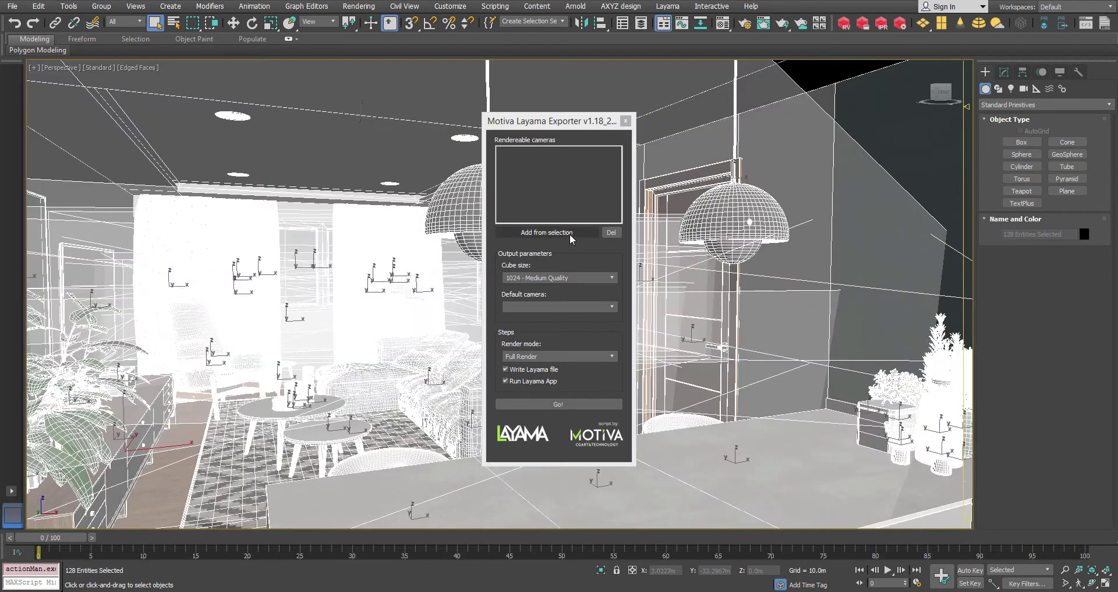
left_click(570, 234)
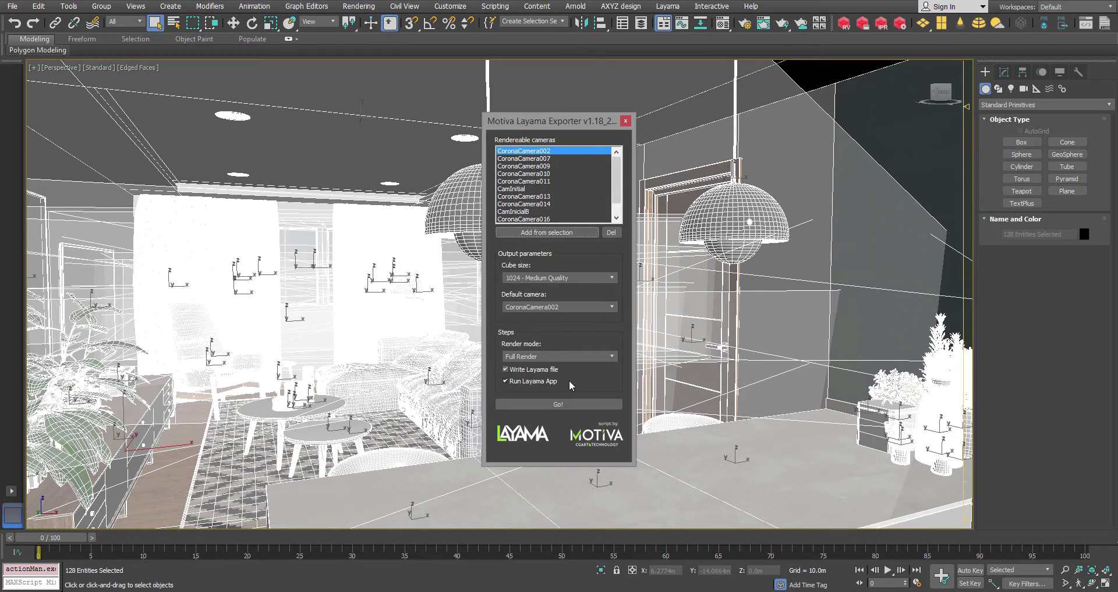
Set render mode to Prepare scene for render and start the export with Go!
left_click(584, 356)
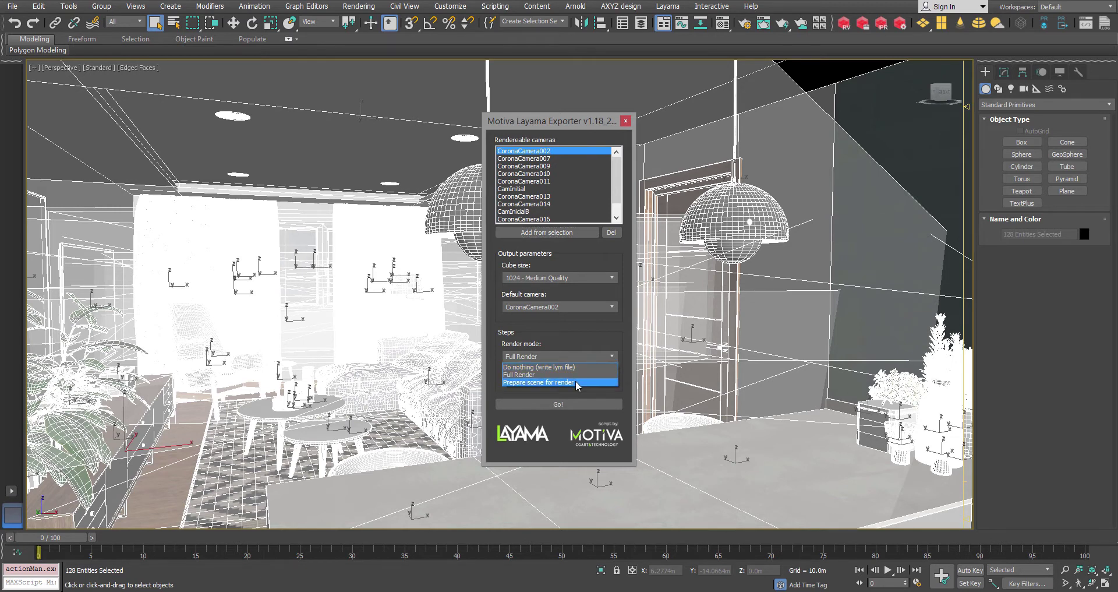
left_click(576, 383)
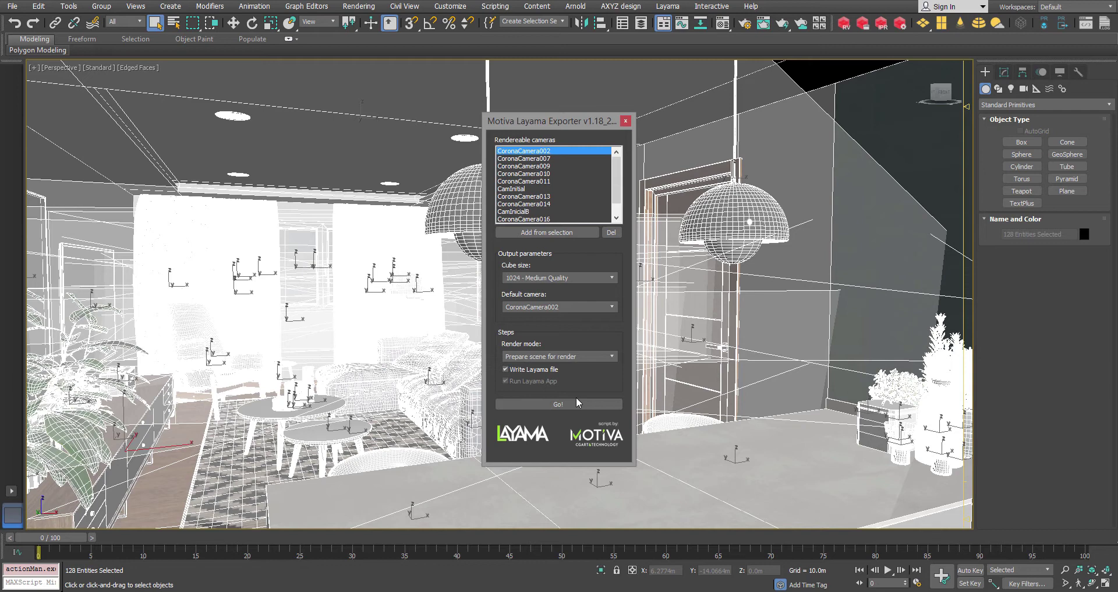
left_click(577, 403)
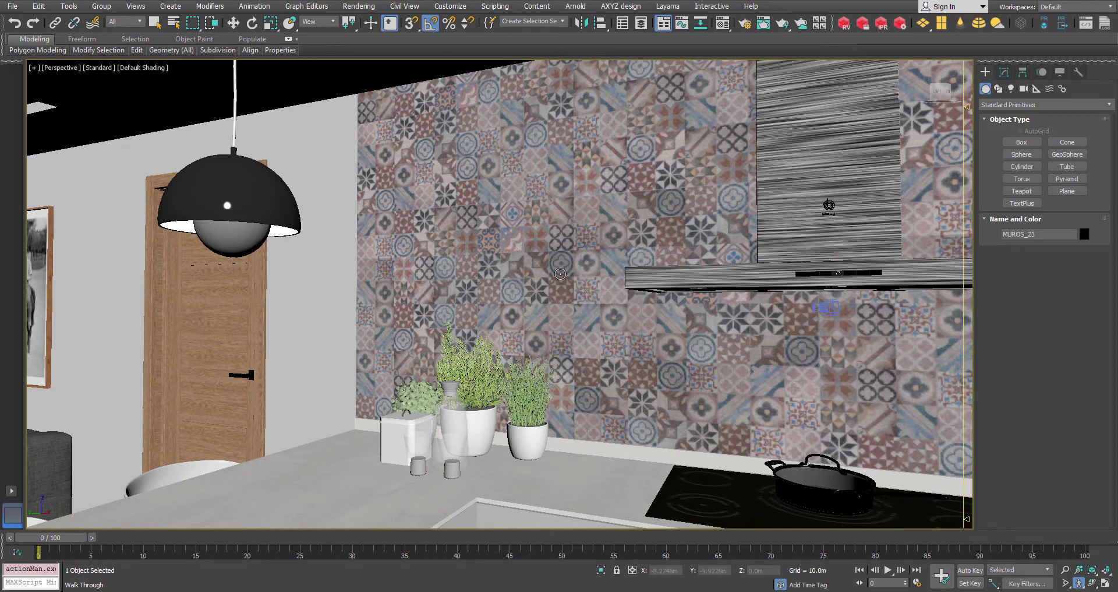
Walk from the kitchen wall back to the grey living room sofa, then exit walk-through.
key("Right")
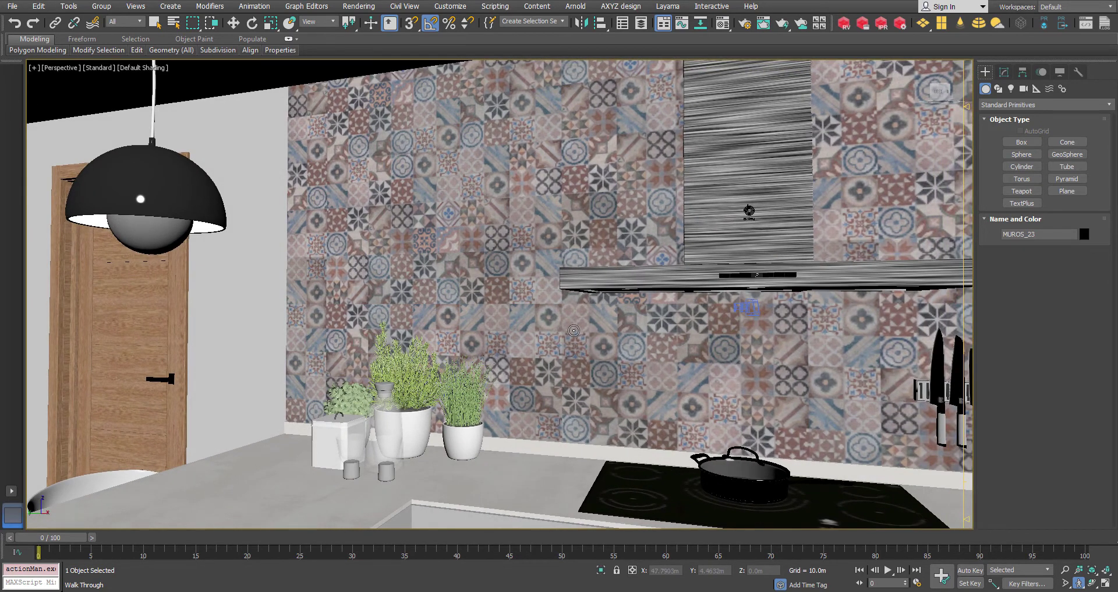
left_click_drag(573, 331, 446, 351)
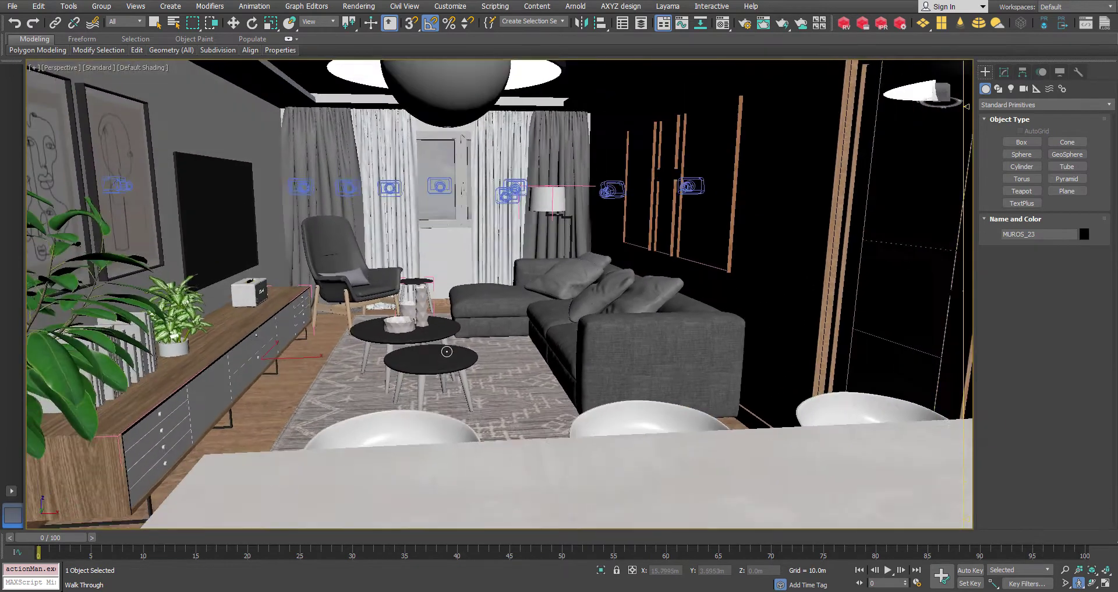
key("Down")
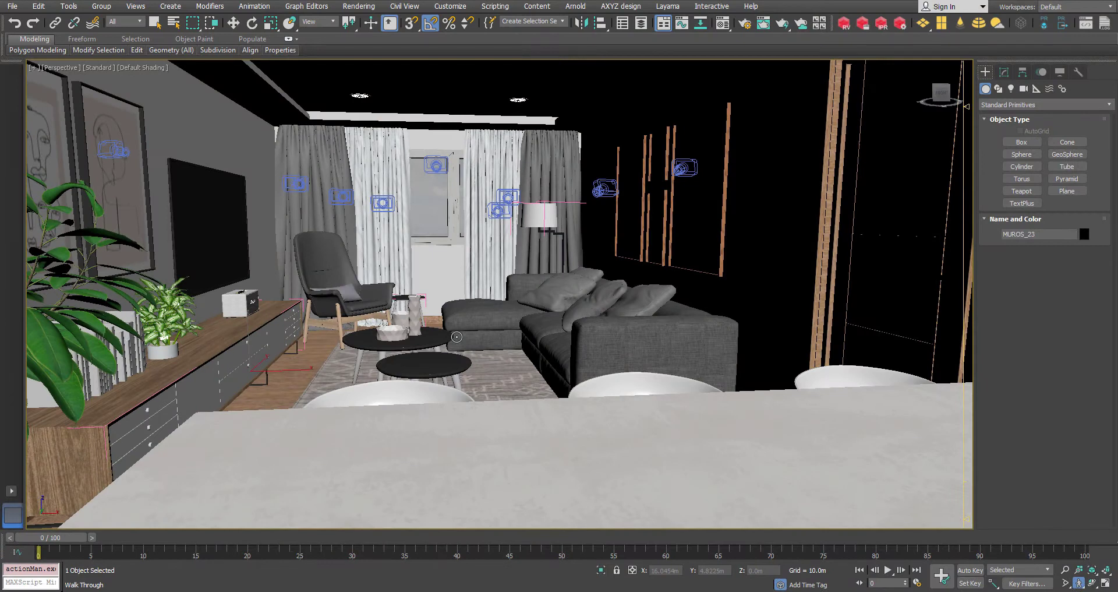
key("Escape")
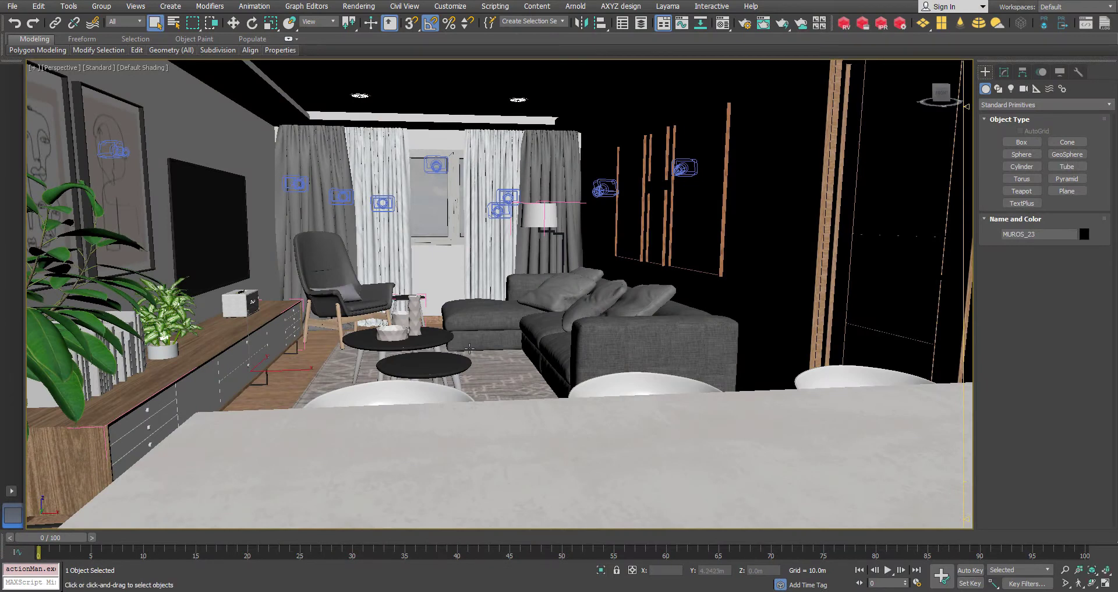
Relaunch the Layama Exporter, add all cameras, and choose Prepare scene for render mode.
left_click(667, 6)
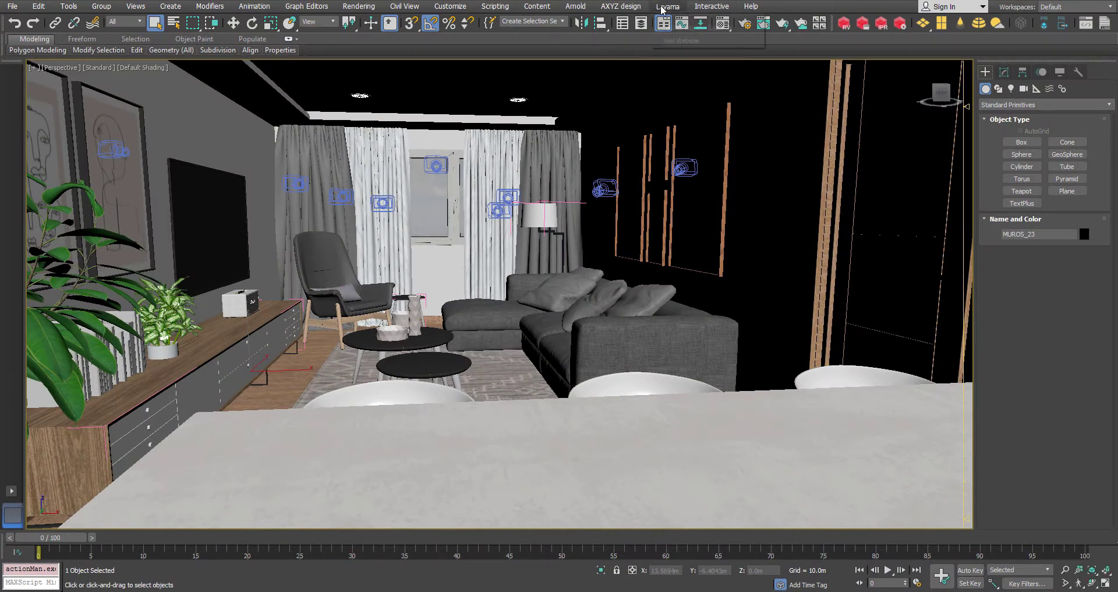
left_click(672, 27)
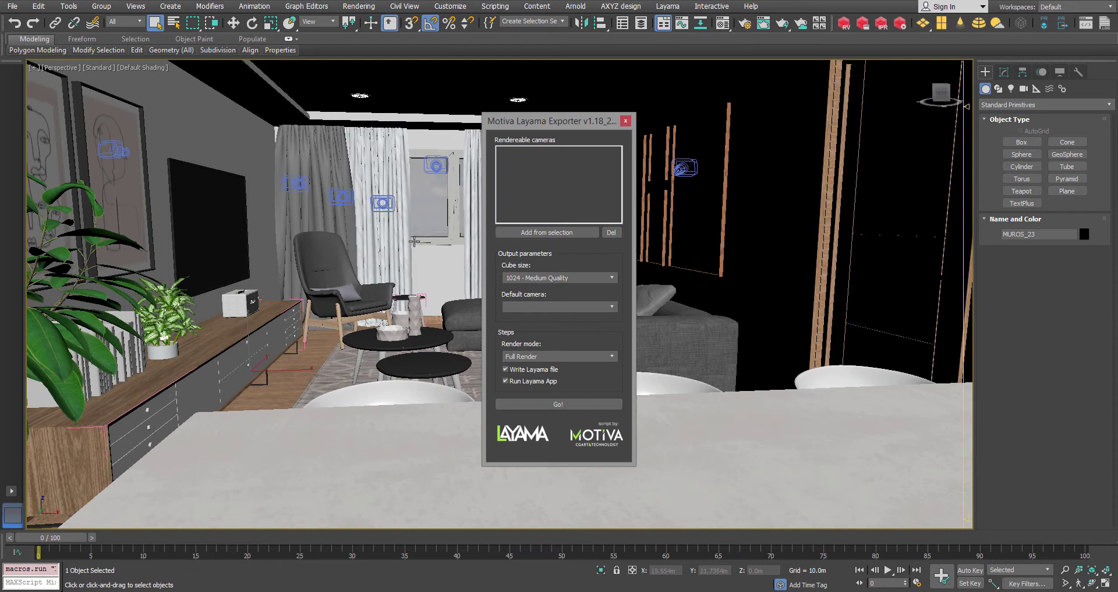
left_click(420, 240)
key("ctrl+a")
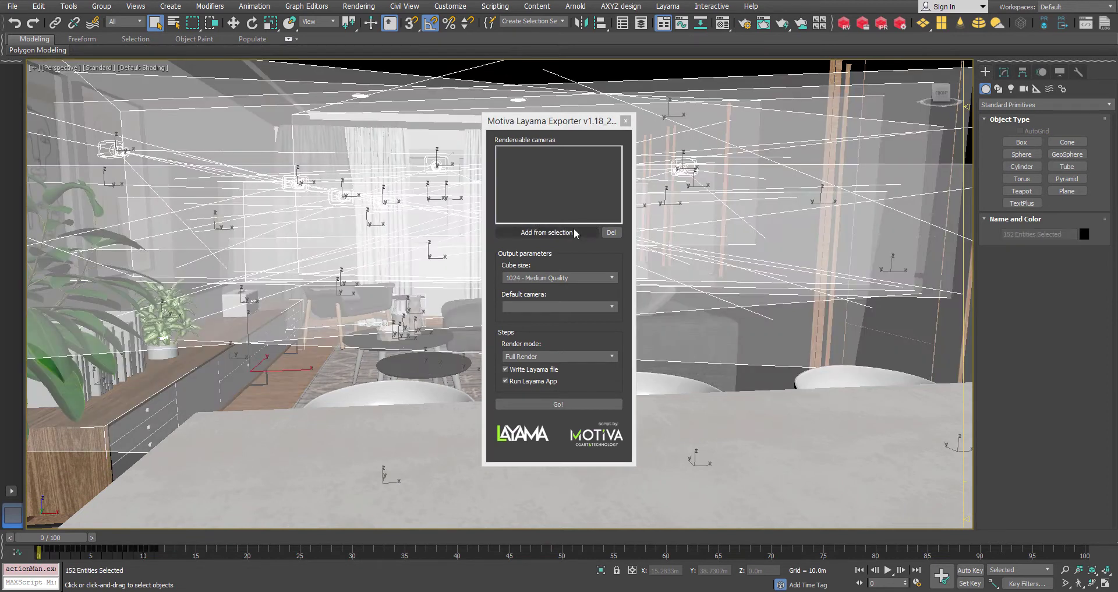
left_click(575, 232)
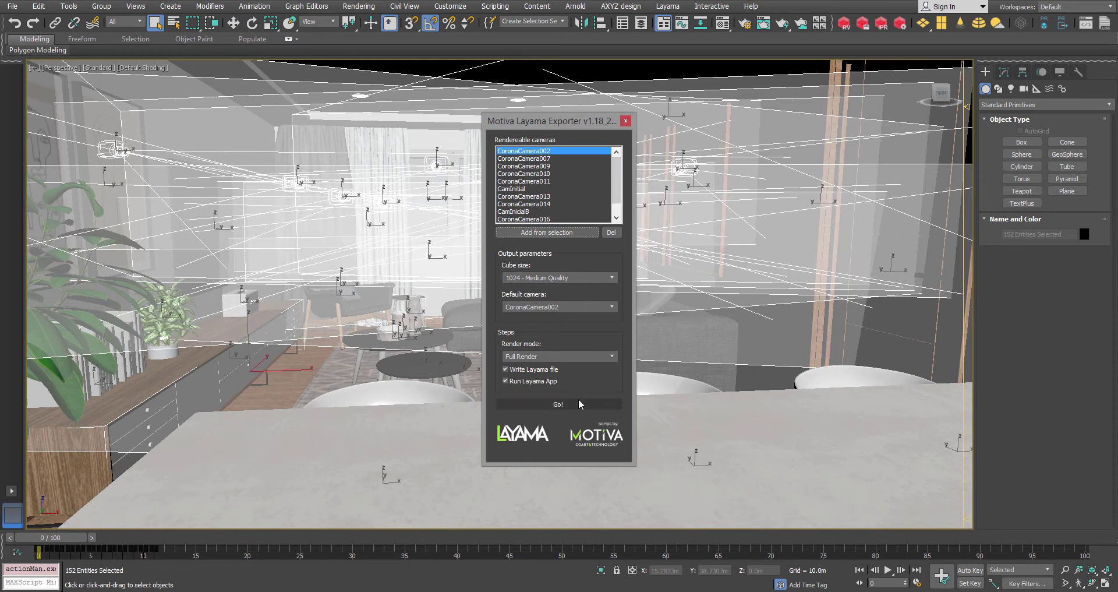
left_click(584, 357)
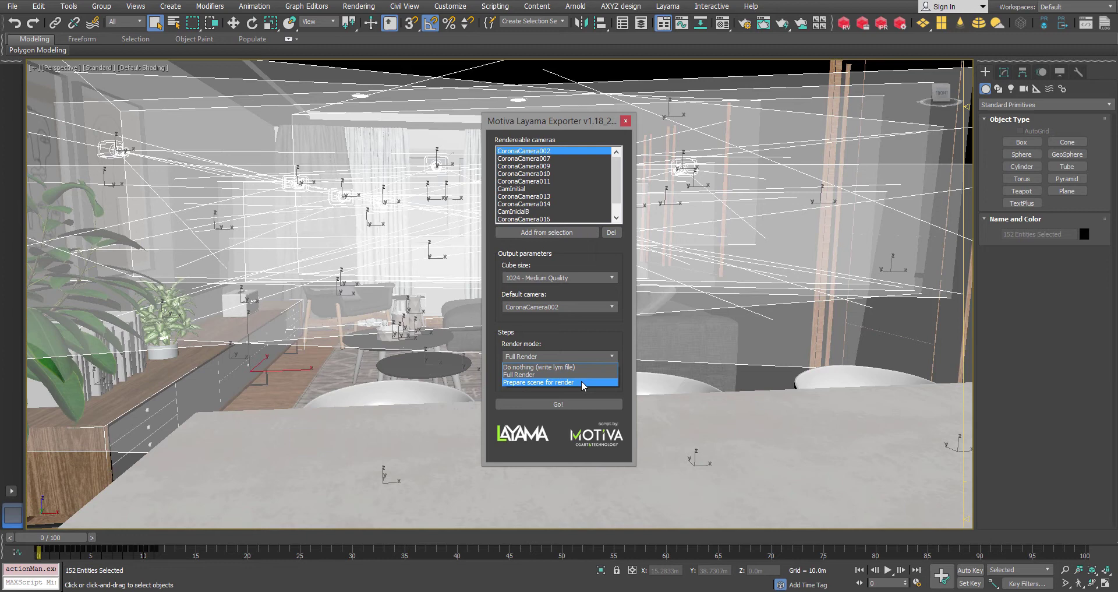
left_click(583, 383)
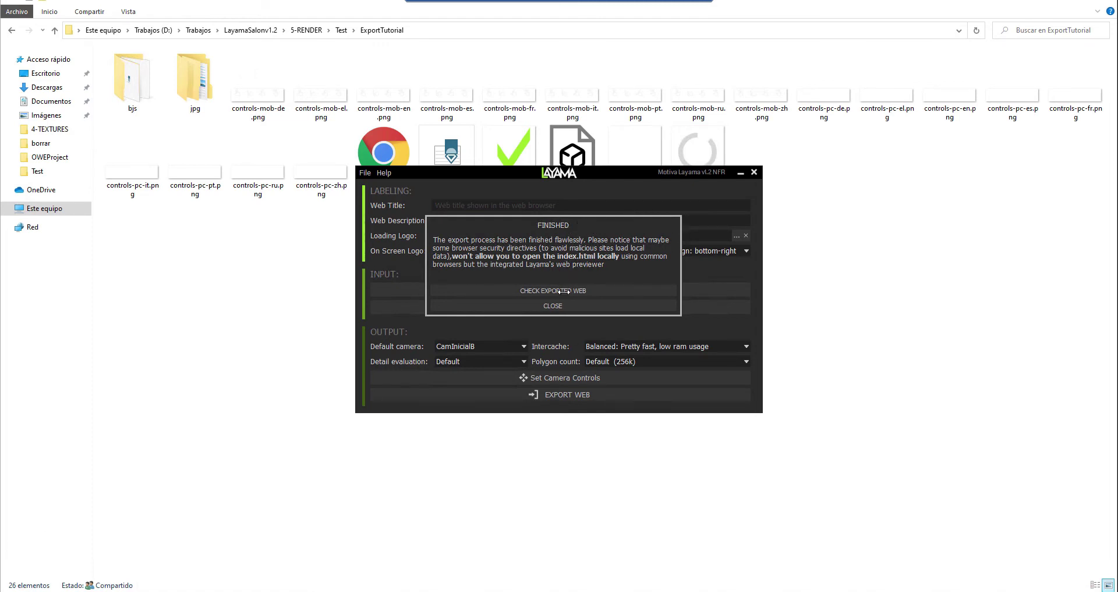
Preview the exported walkthrough, moving from the kitchen counter to the living room, then close it.
left_click(583, 291)
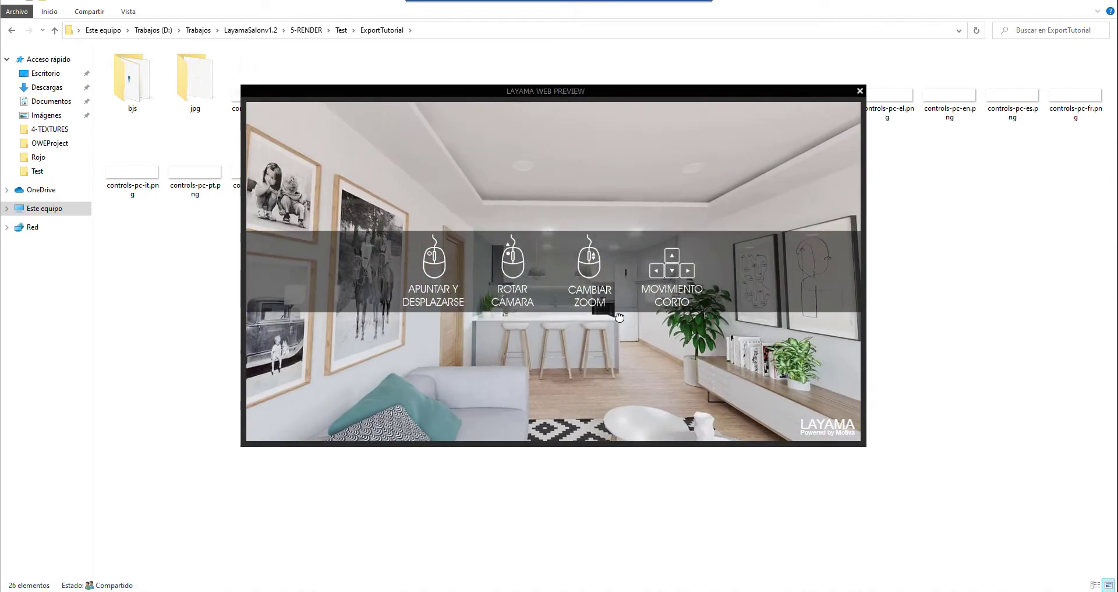
left_click(575, 294)
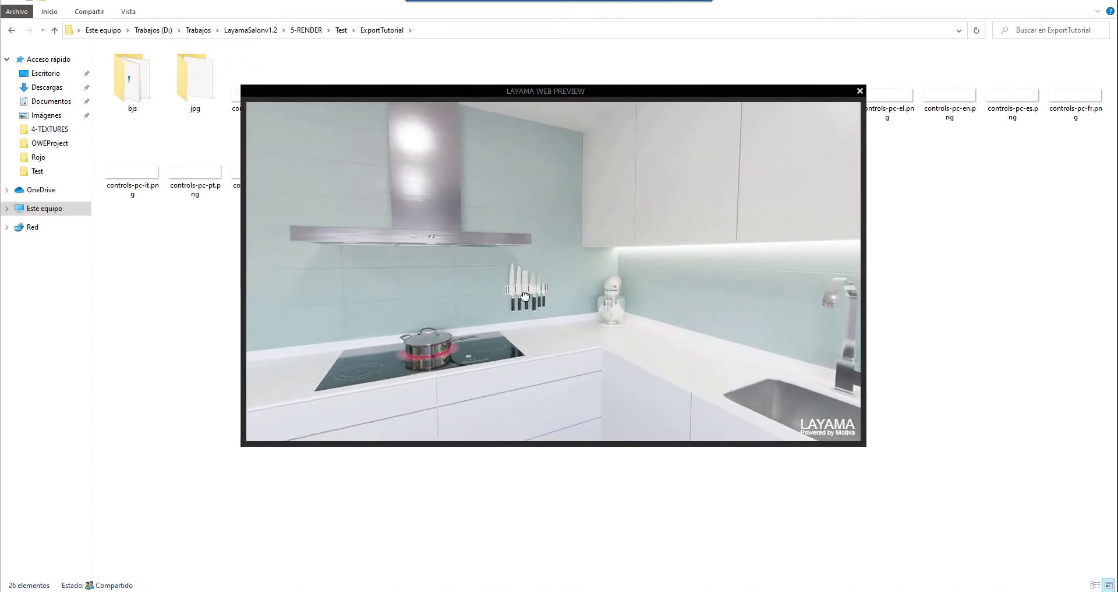
left_click(618, 305)
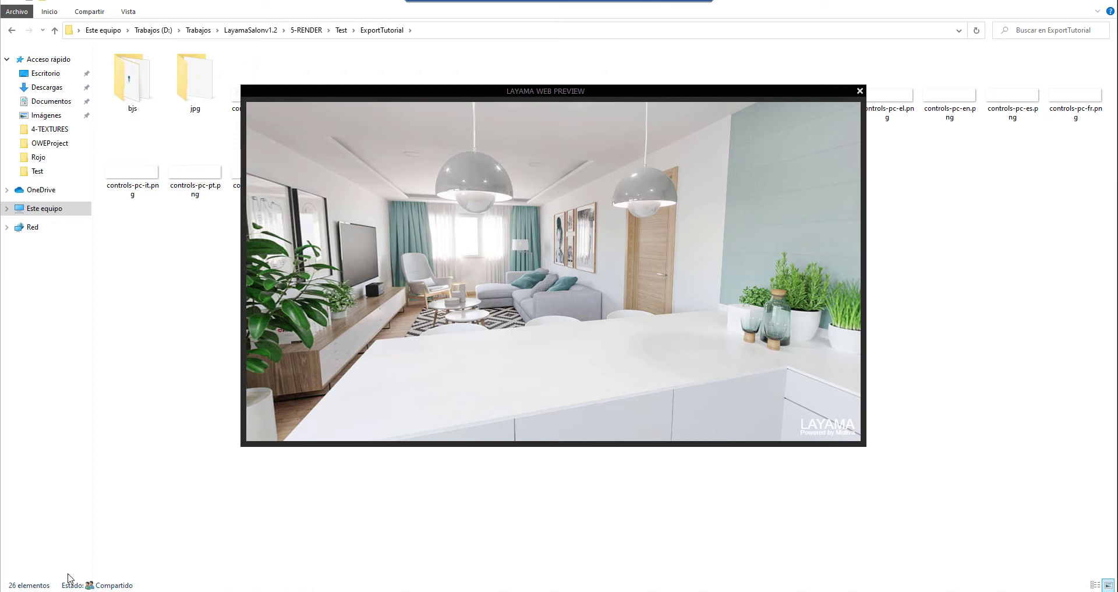
left_click(859, 90)
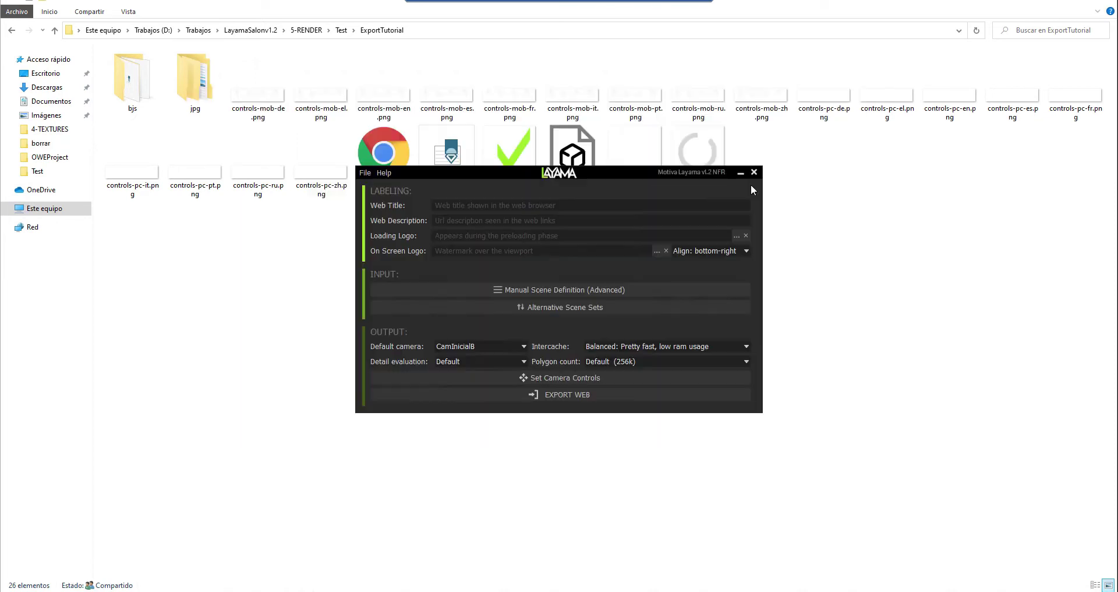
Add Alternative 1 as a scene set linked to Rojo/layama_rojo.lym.
left_click(603, 308)
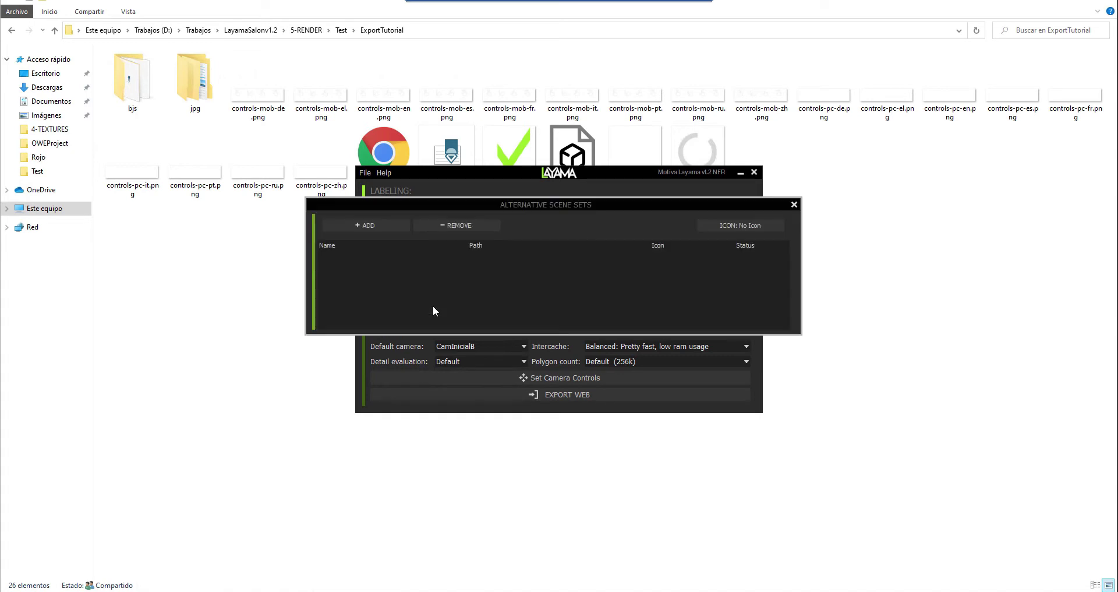
left_click(397, 226)
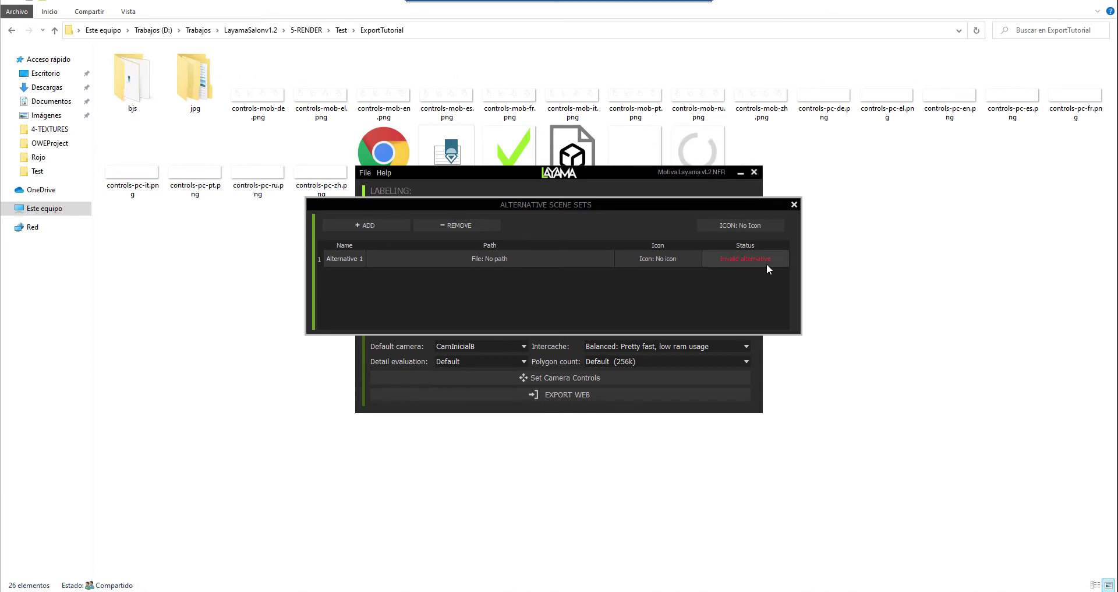
left_click(493, 261)
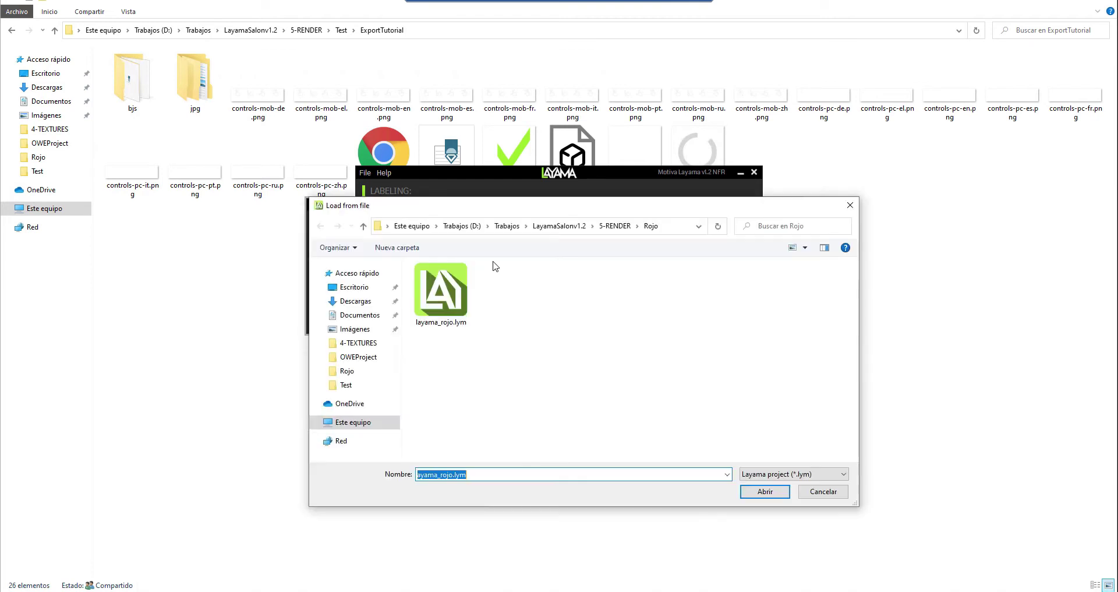
left_click(452, 293)
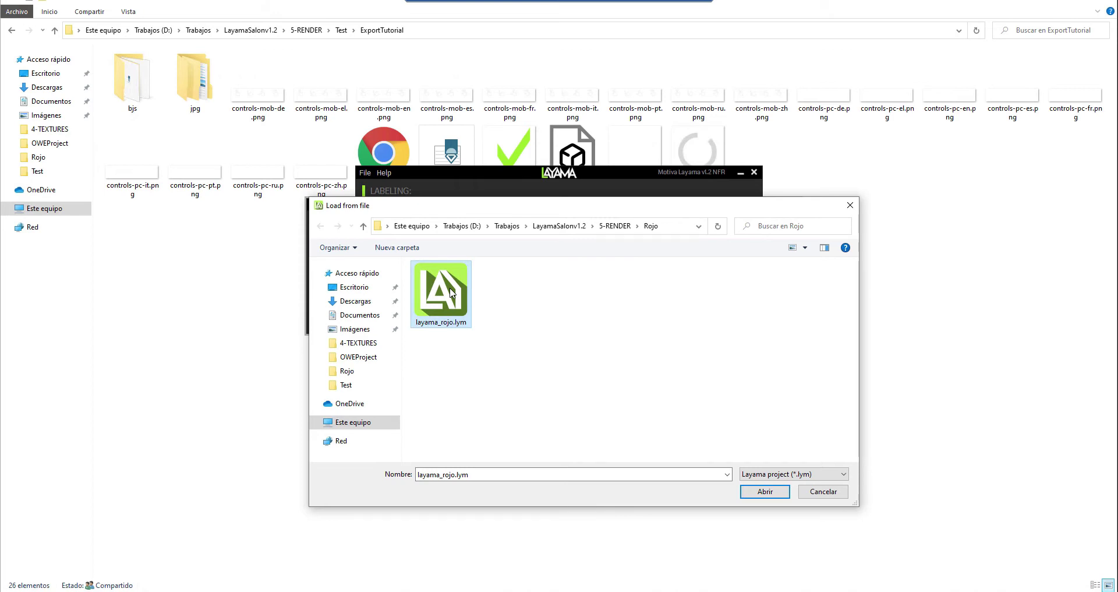
double_click(451, 293)
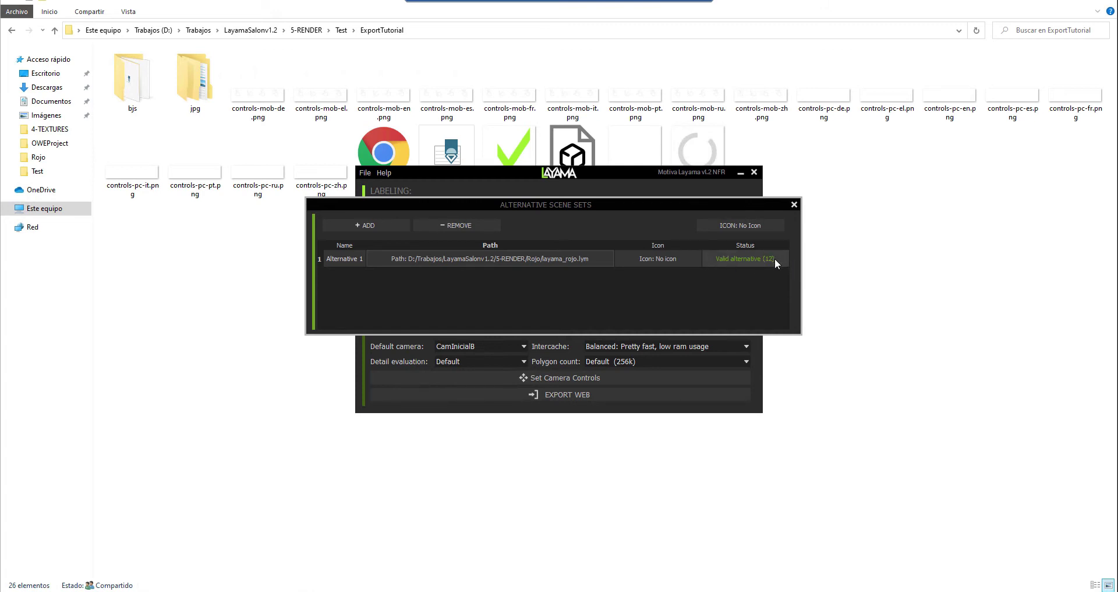
Export the web walkthrough into the ExportTutorial folder and open its preview.
left_click(794, 204)
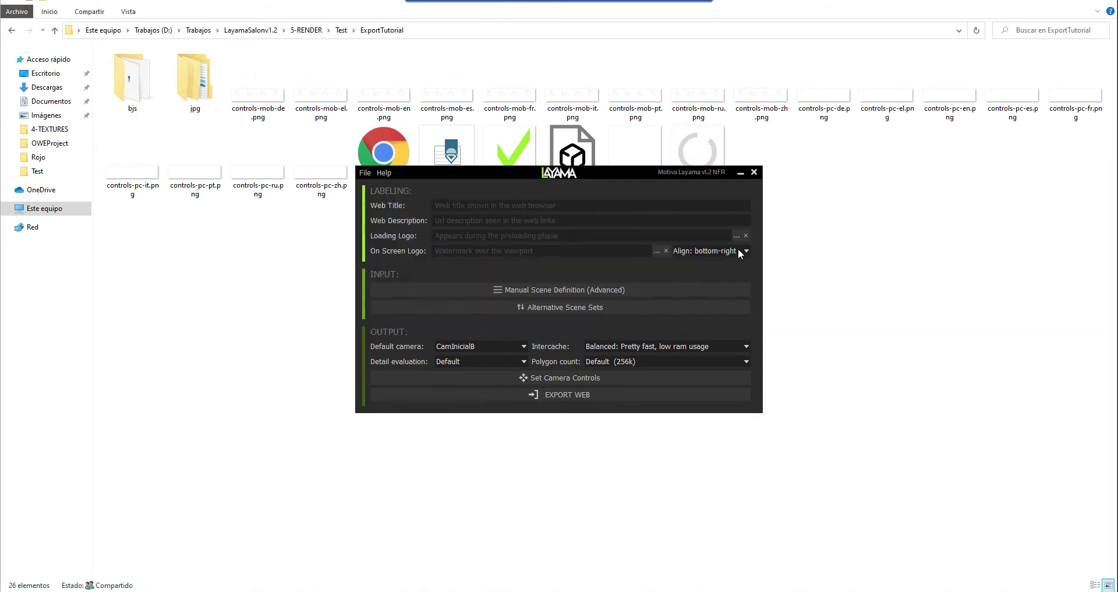
left_click(621, 397)
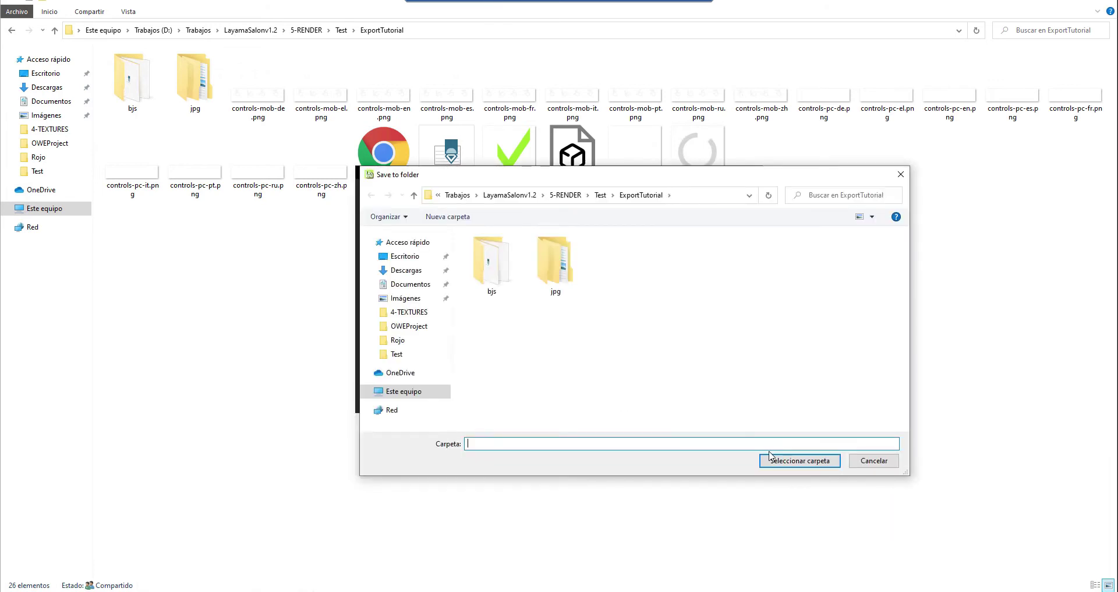
left_click(774, 460)
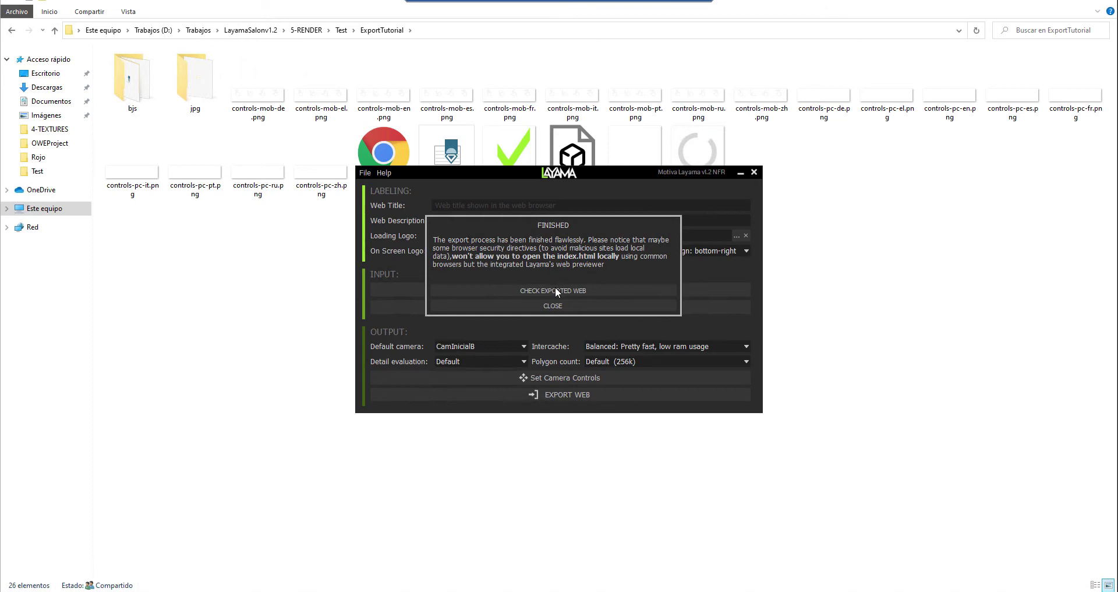
left_click(555, 290)
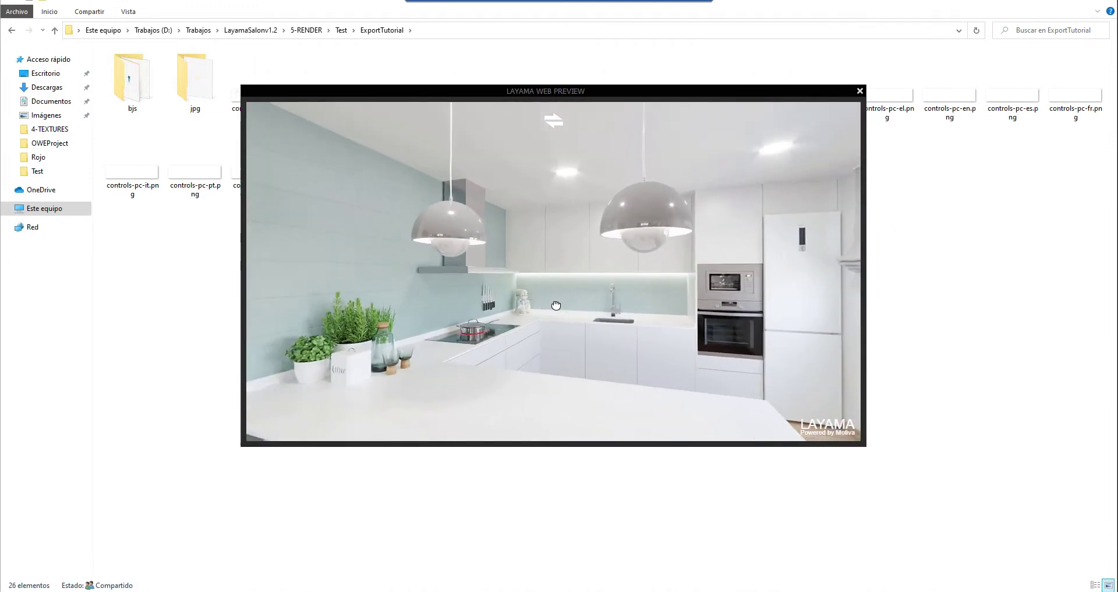
left_click(554, 121)
left_click(555, 126)
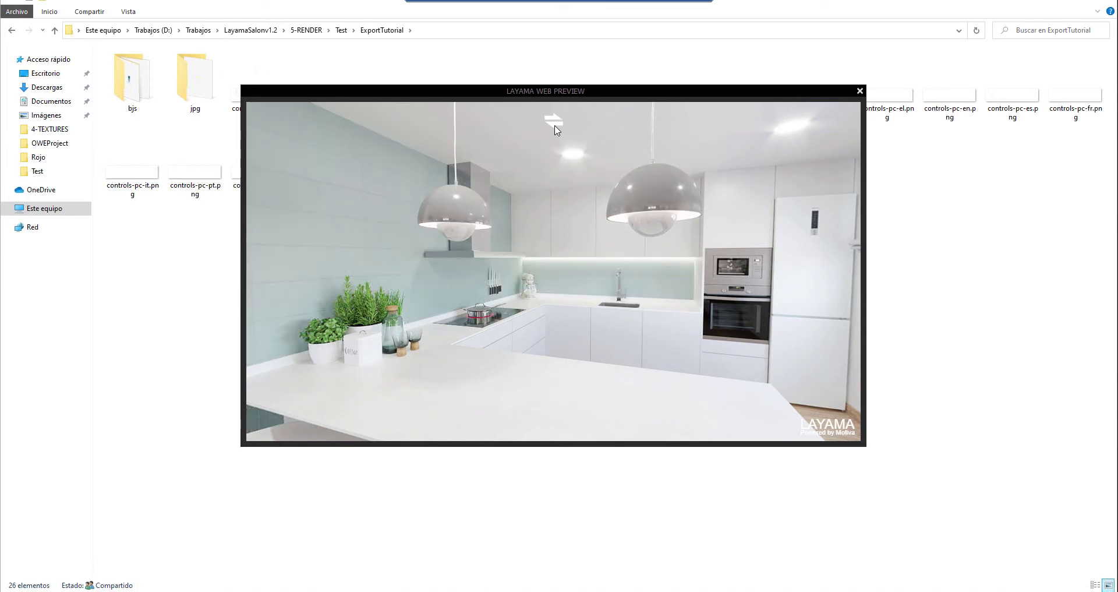
left_click(555, 126)
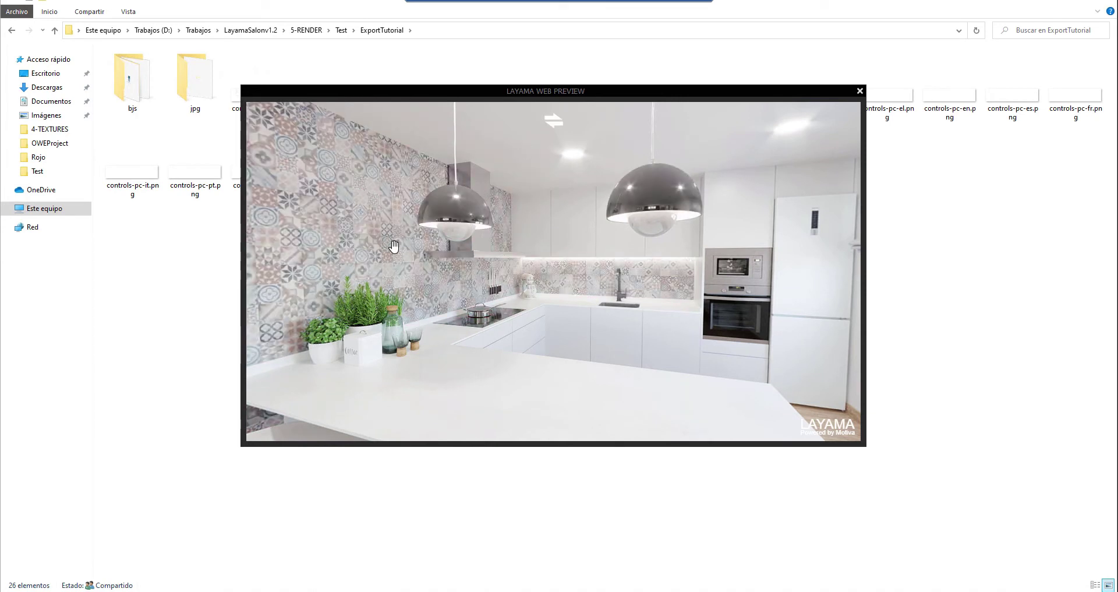
left_click_drag(392, 184, 536, 295)
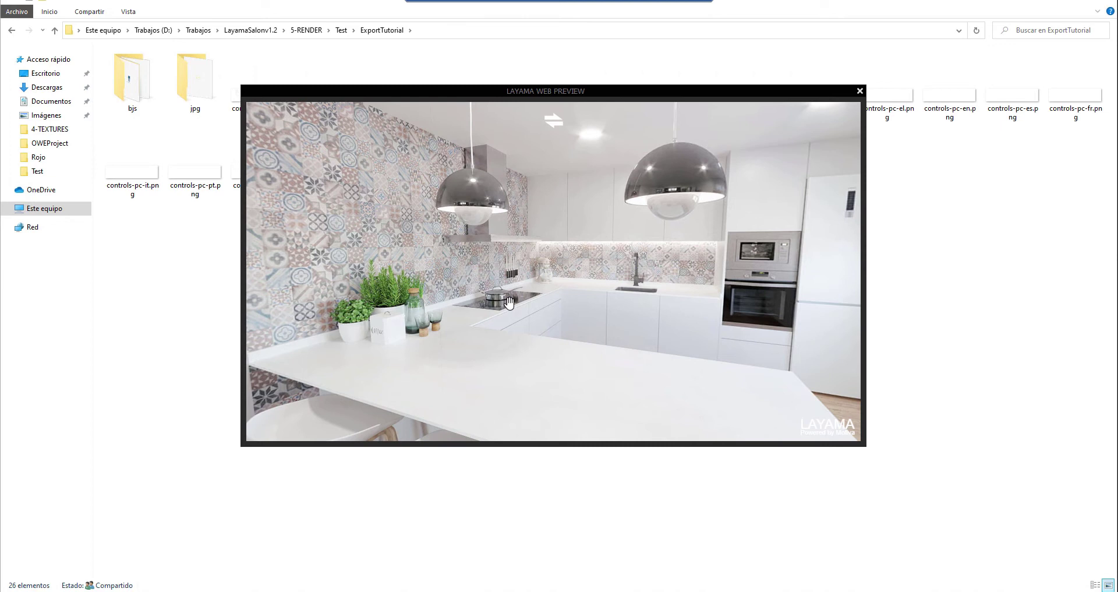
left_click(559, 124)
left_click(559, 125)
left_click_drag(437, 262, 724, 330)
left_click_drag(547, 268, 583, 270)
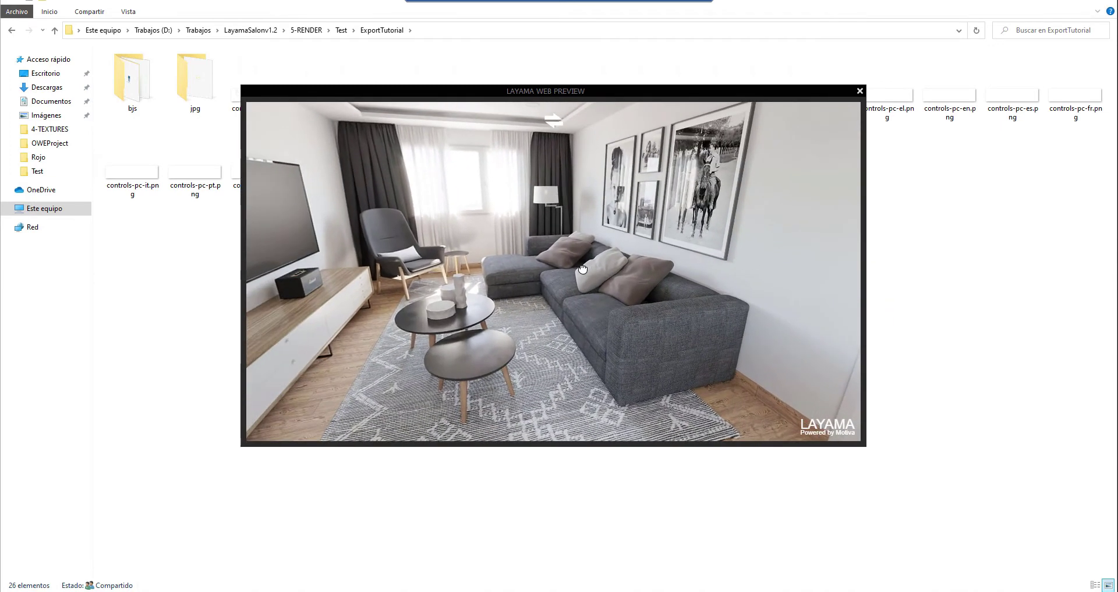
left_click(553, 123)
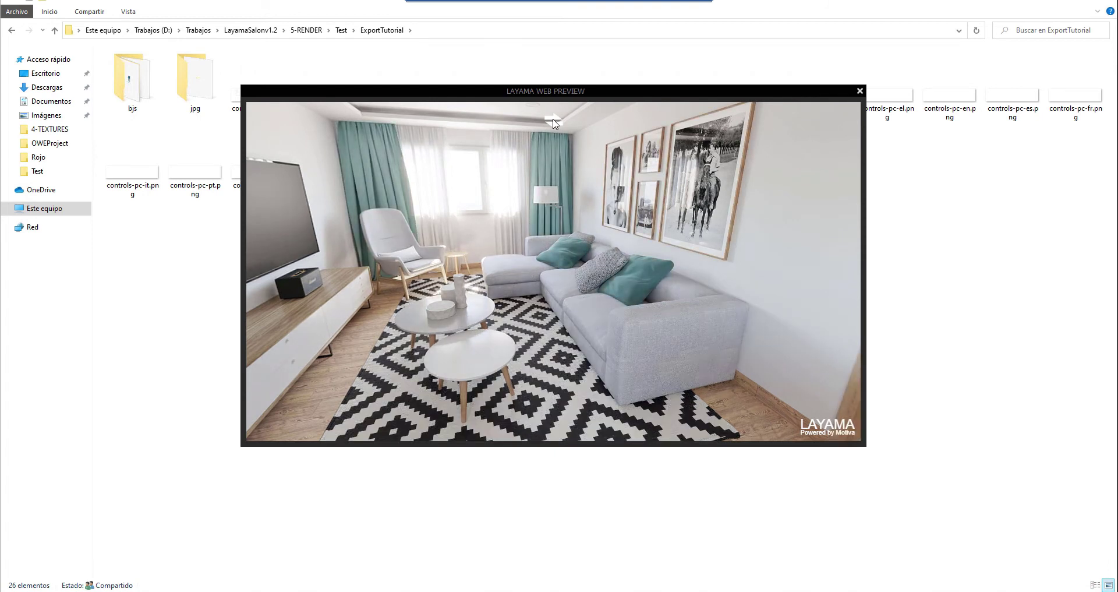
left_click(553, 123)
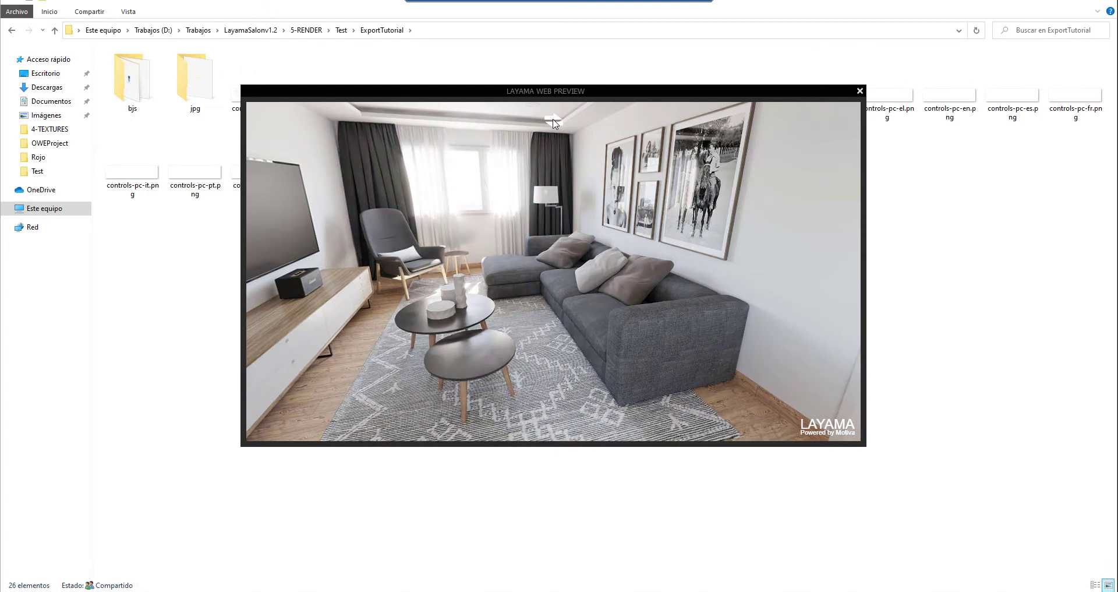
left_click(553, 122)
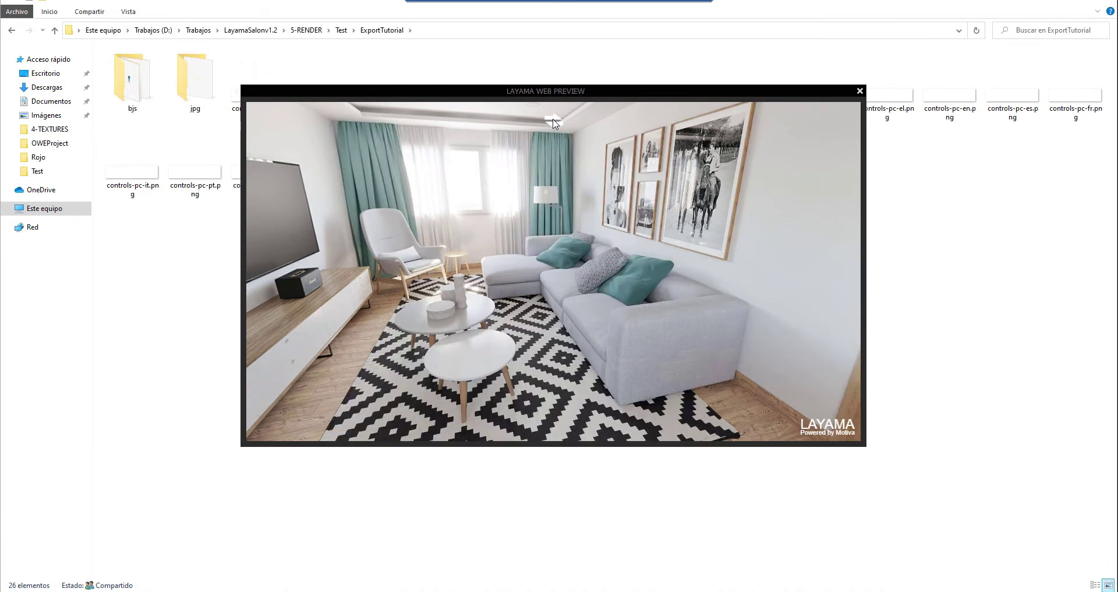
left_click_drag(540, 264, 603, 299)
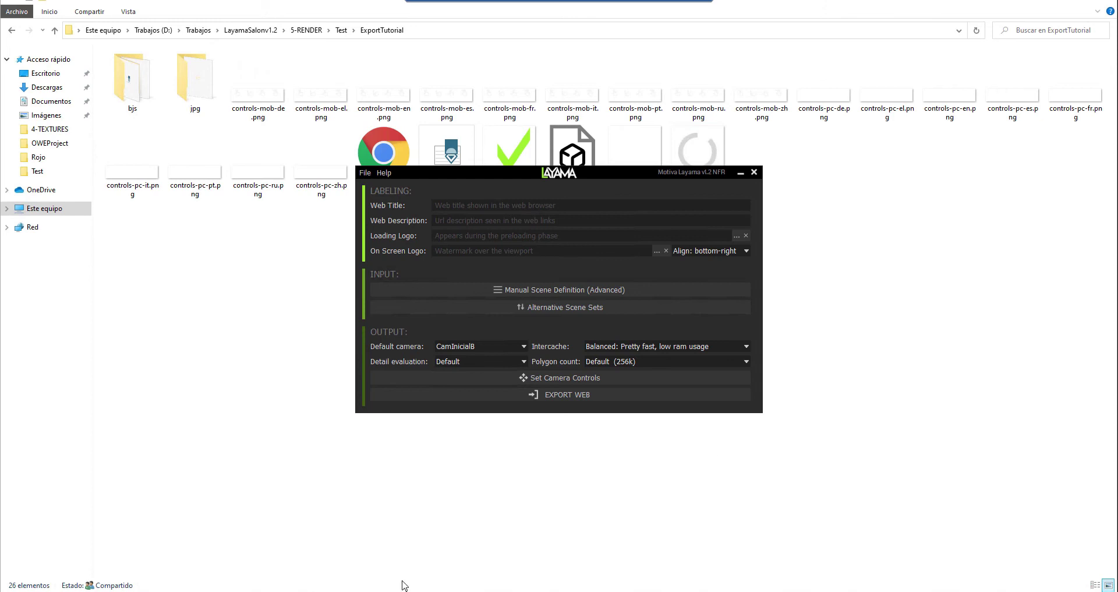
Link Alternative 2 to layama_noche.lym from the 5-RENDER/Noche folder.
left_click(564, 308)
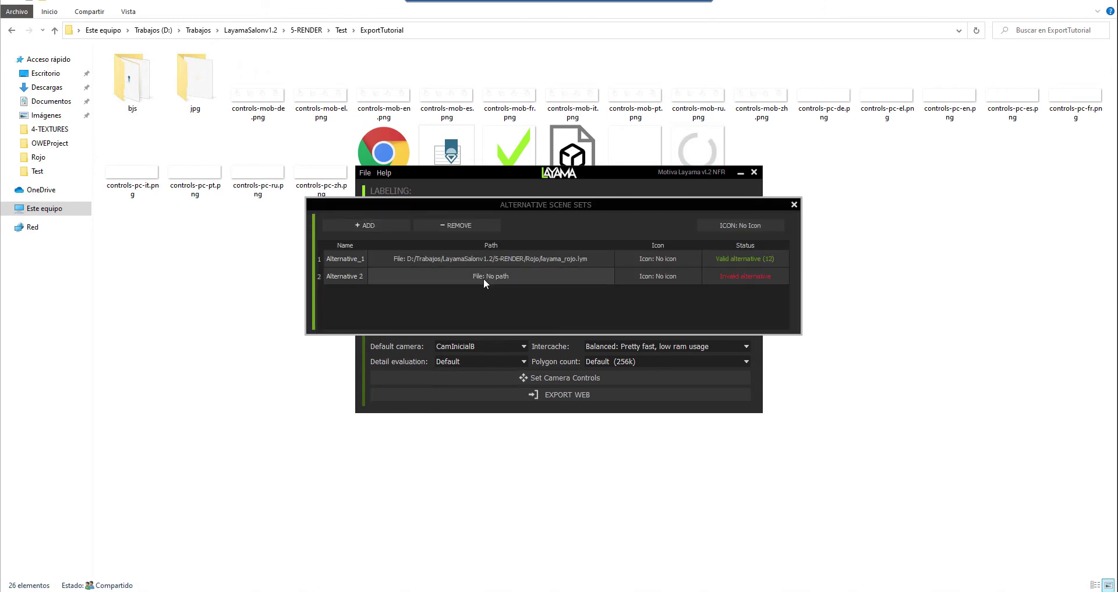
left_click(483, 282)
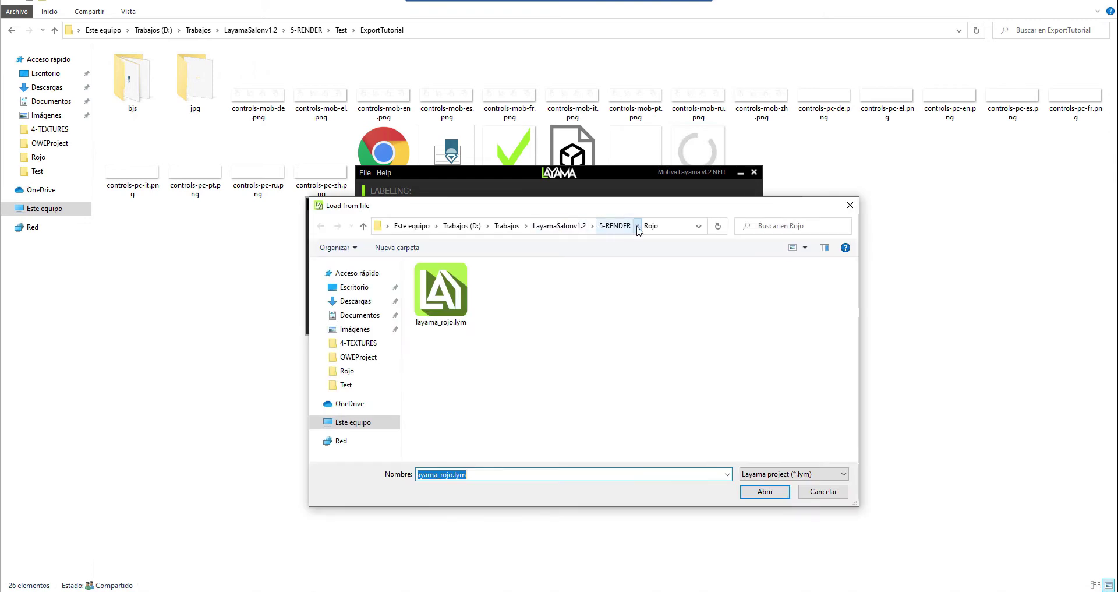
left_click(637, 226)
left_click(640, 242)
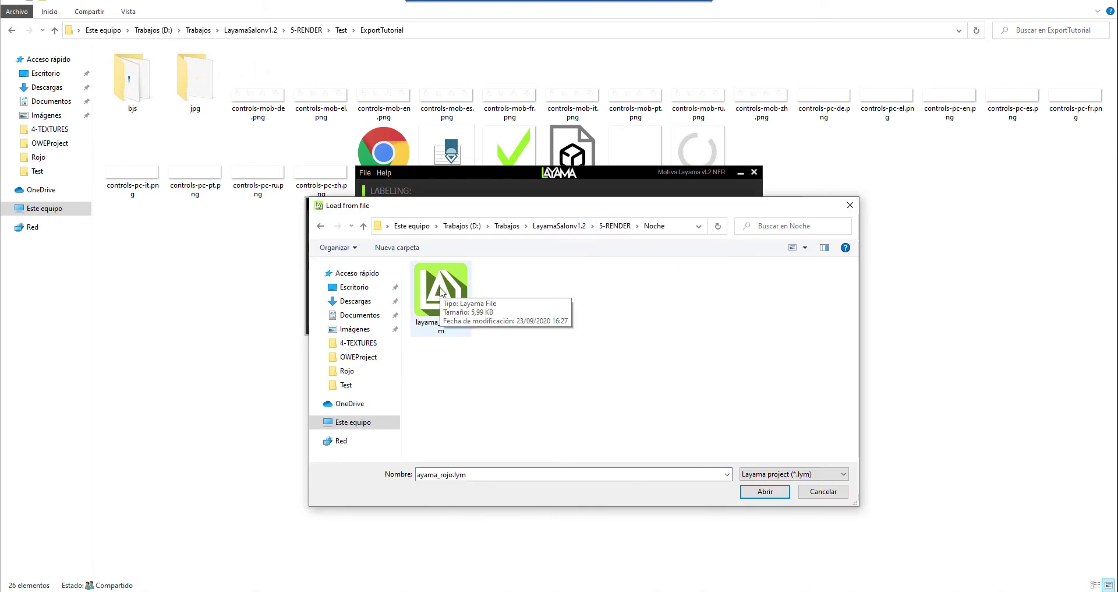
double_click(441, 290)
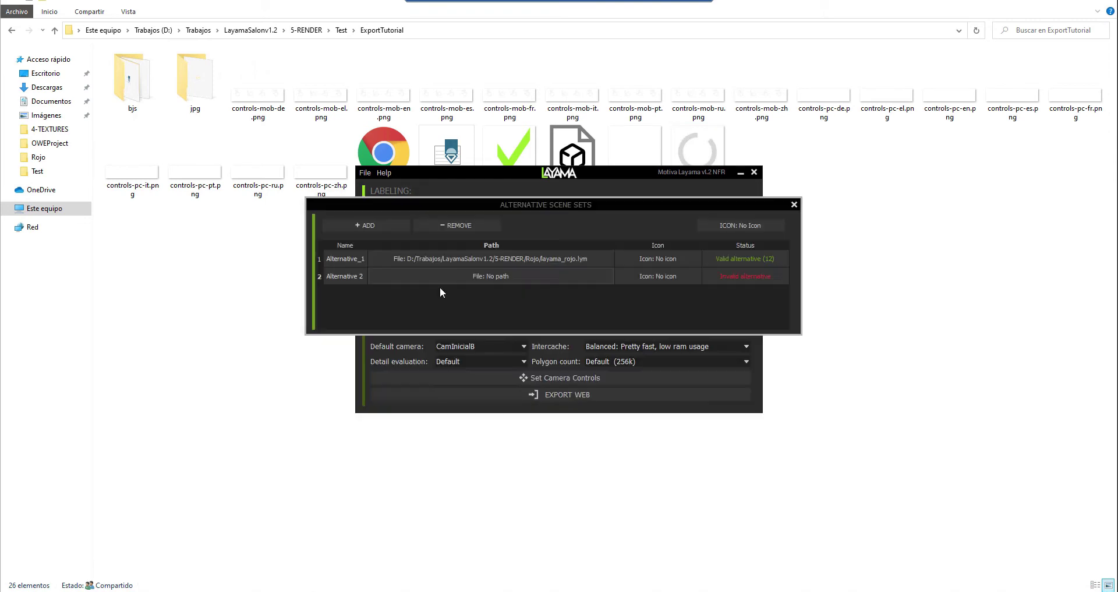
Rename the two alternative scene sets to Flowers and Night.
left_click(348, 264)
type("Flow")
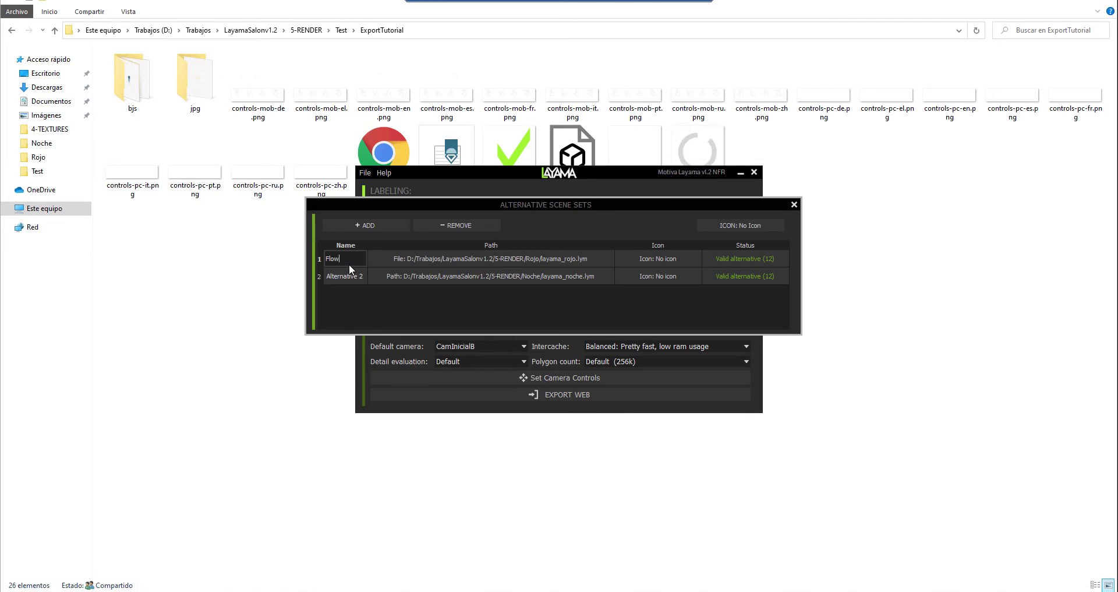
type("ers")
left_click(352, 276)
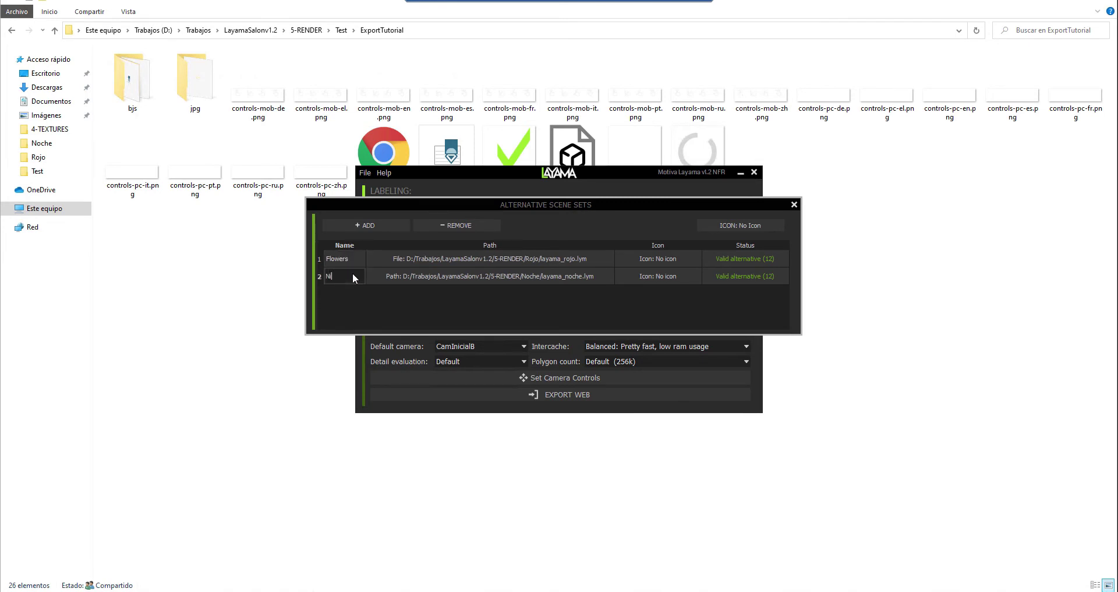
type("Night")
key("Return")
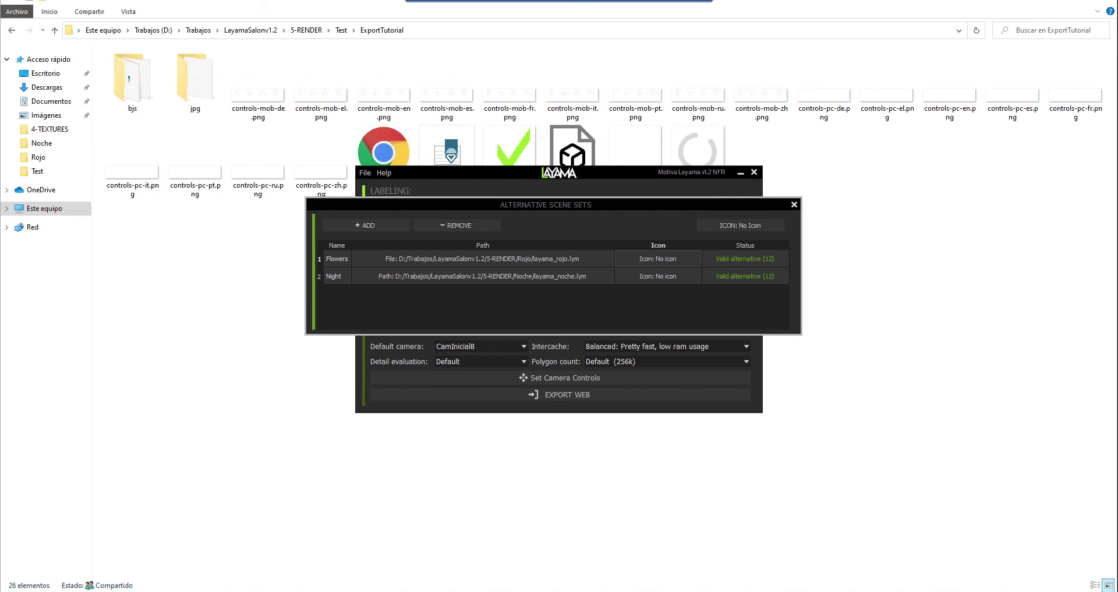
Set the base scene icon to icon_blue.png.
left_click(735, 226)
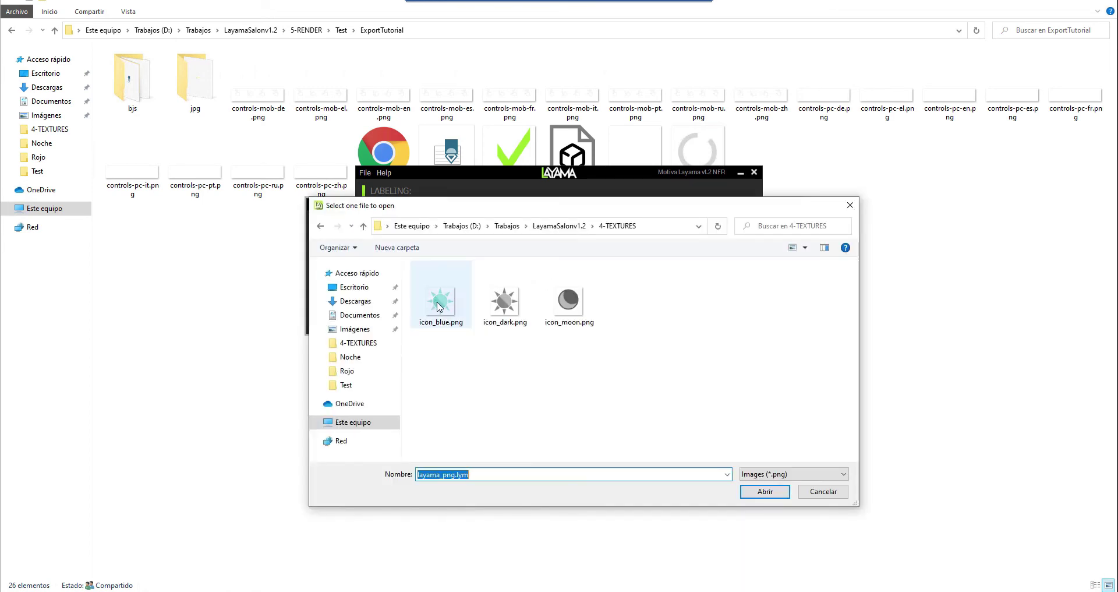
left_click(452, 299)
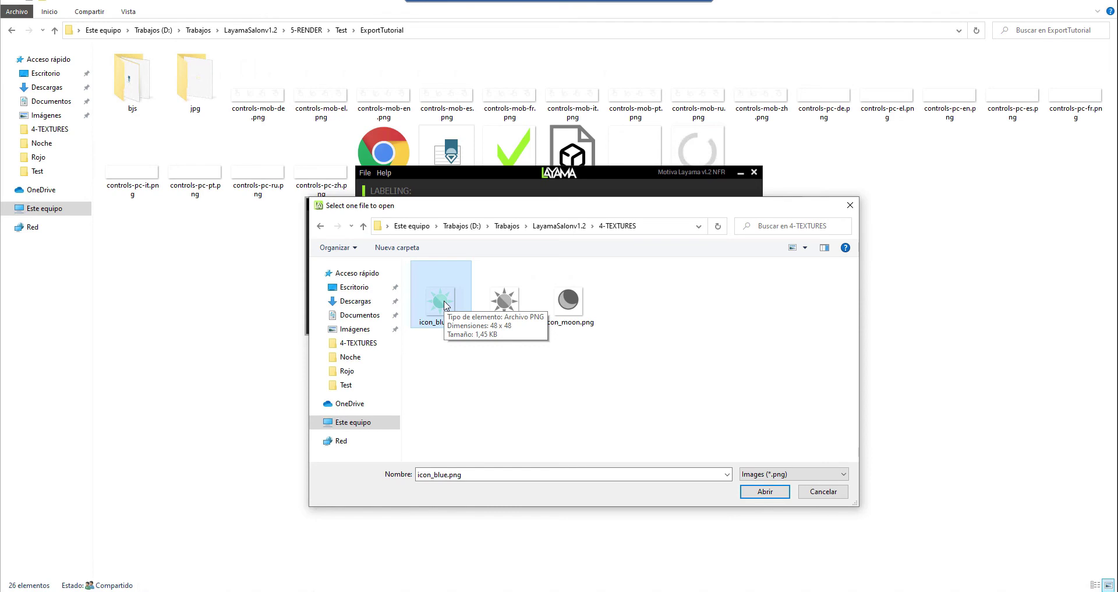
double_click(445, 303)
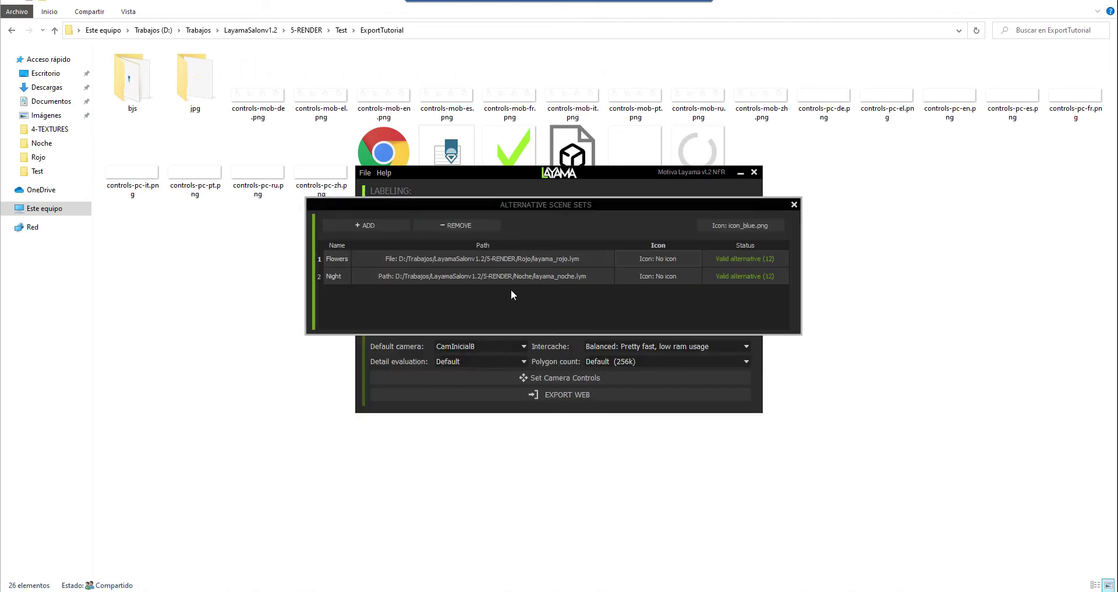
Assign icon_dark.png to the Flowers set and icon_moon.png to the Night set.
left_click(680, 258)
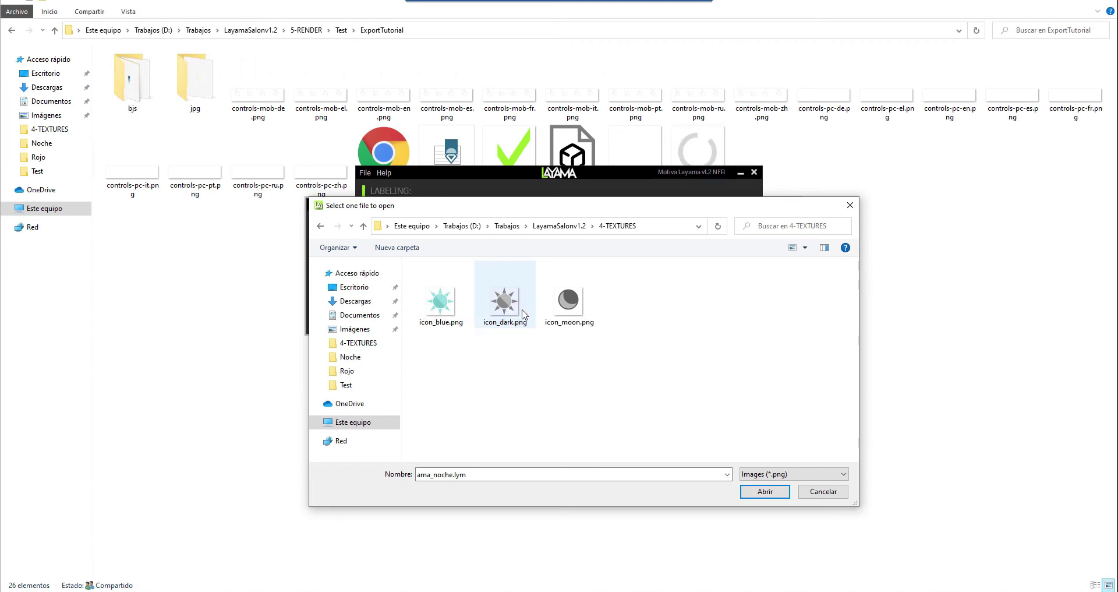
double_click(513, 302)
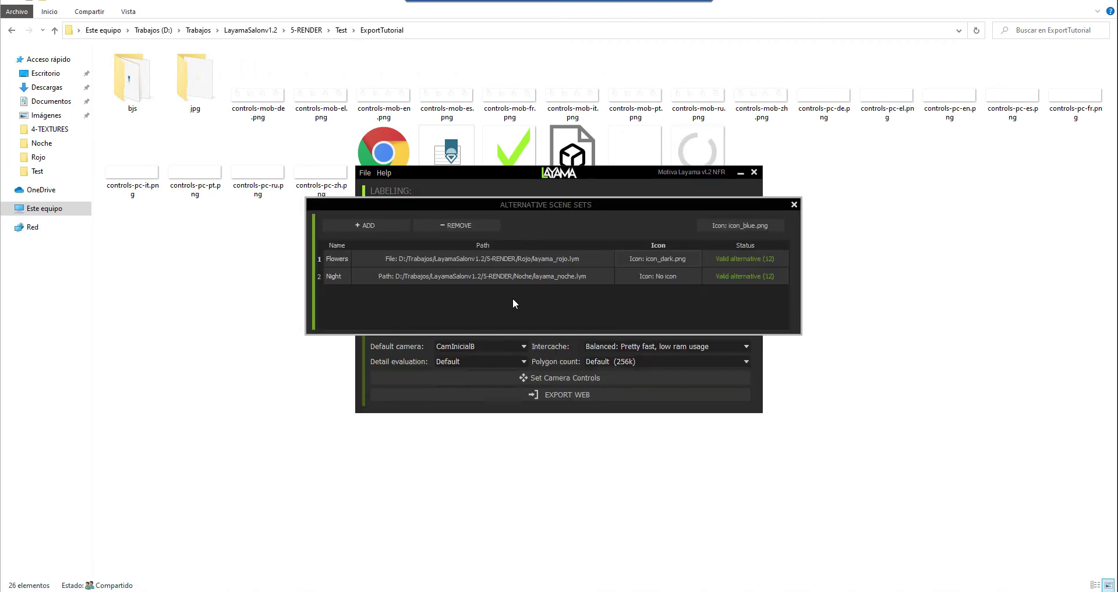
left_click(644, 279)
left_click(578, 306)
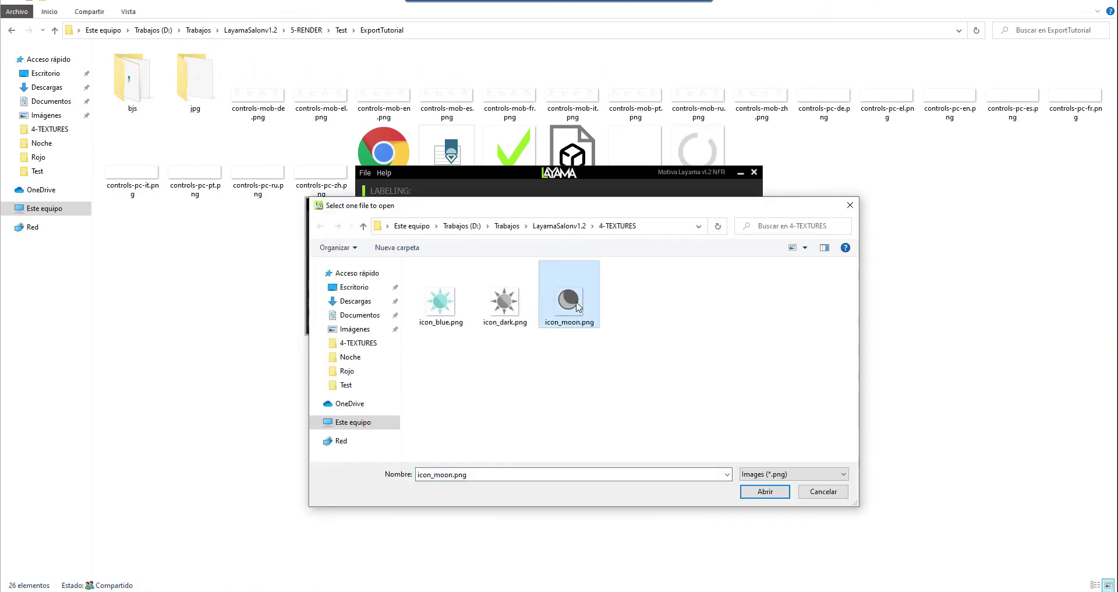
double_click(578, 307)
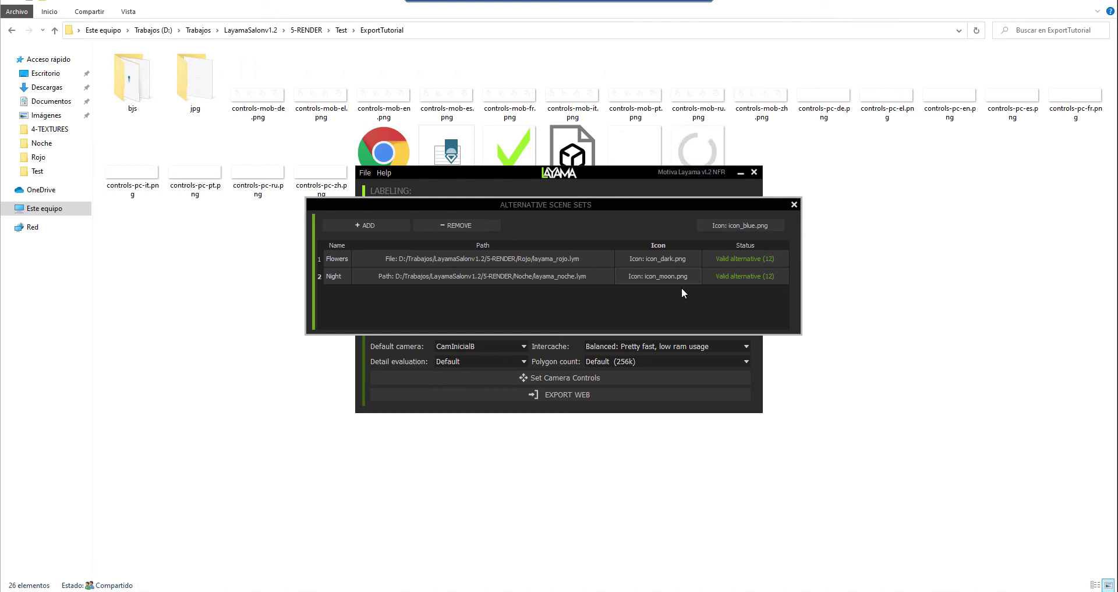
Re-export the web with Flowers and Night alternatives and preview it on the living room.
left_click(794, 205)
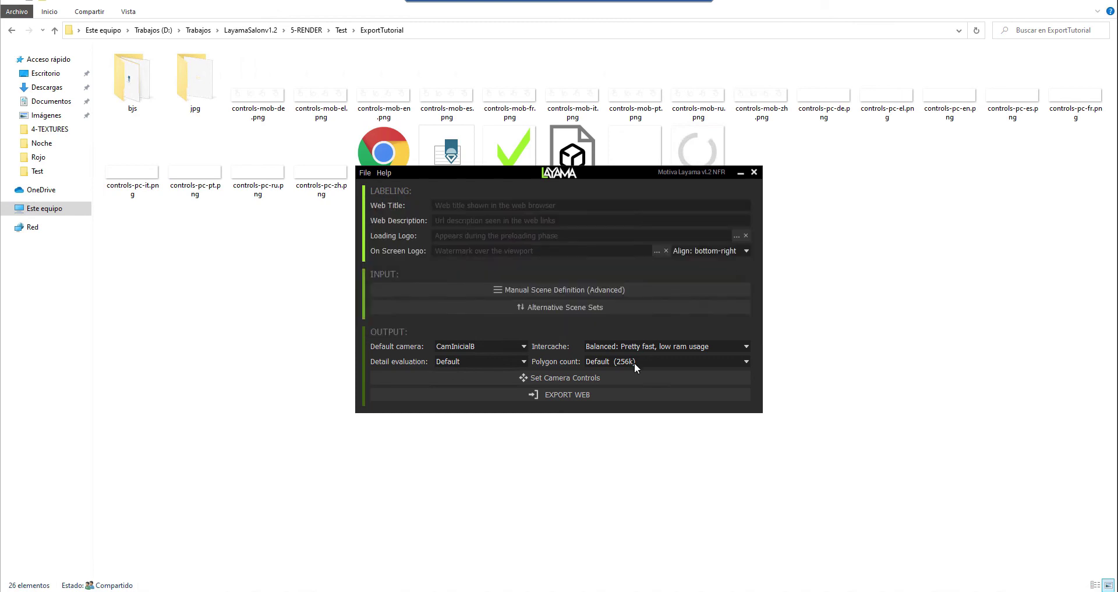
left_click(620, 396)
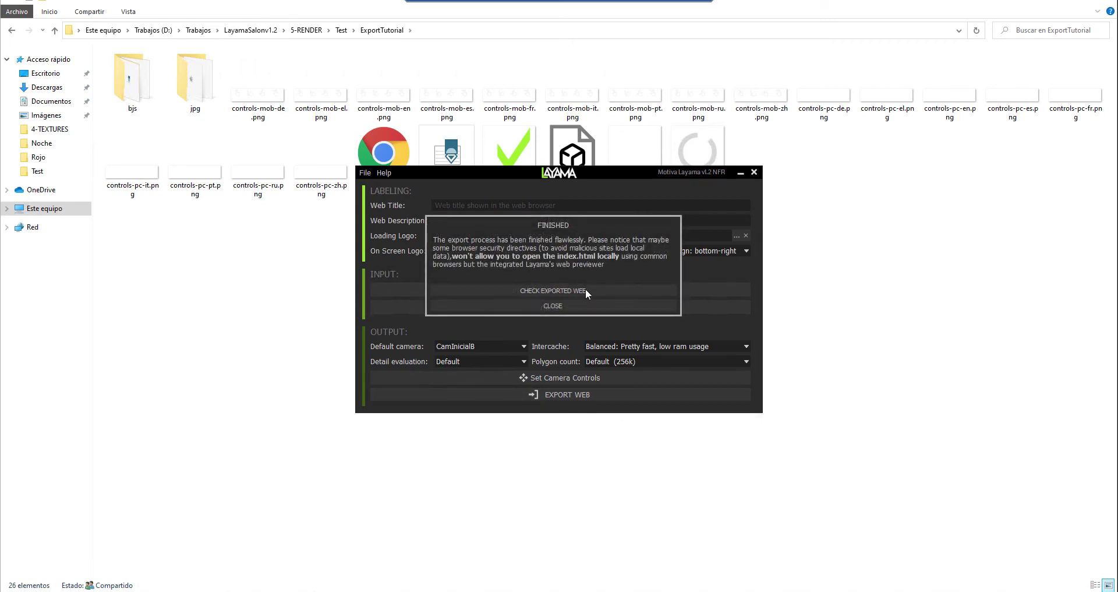
left_click(586, 290)
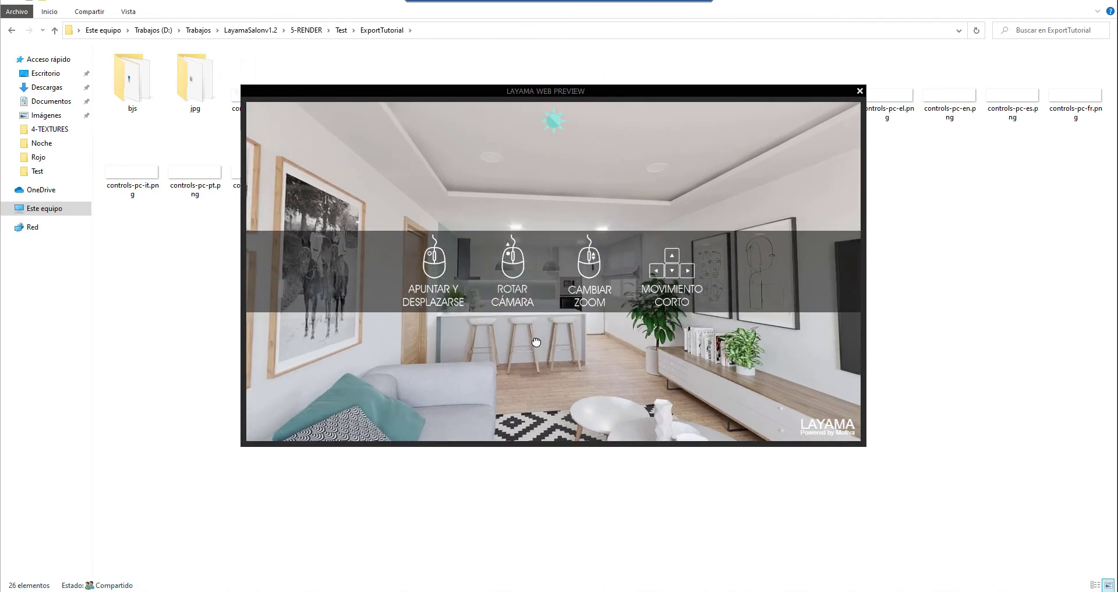
Move into the kitchen, switch it to the patterned-tile alternative, then turn toward the armchair and TV.
left_click(536, 328)
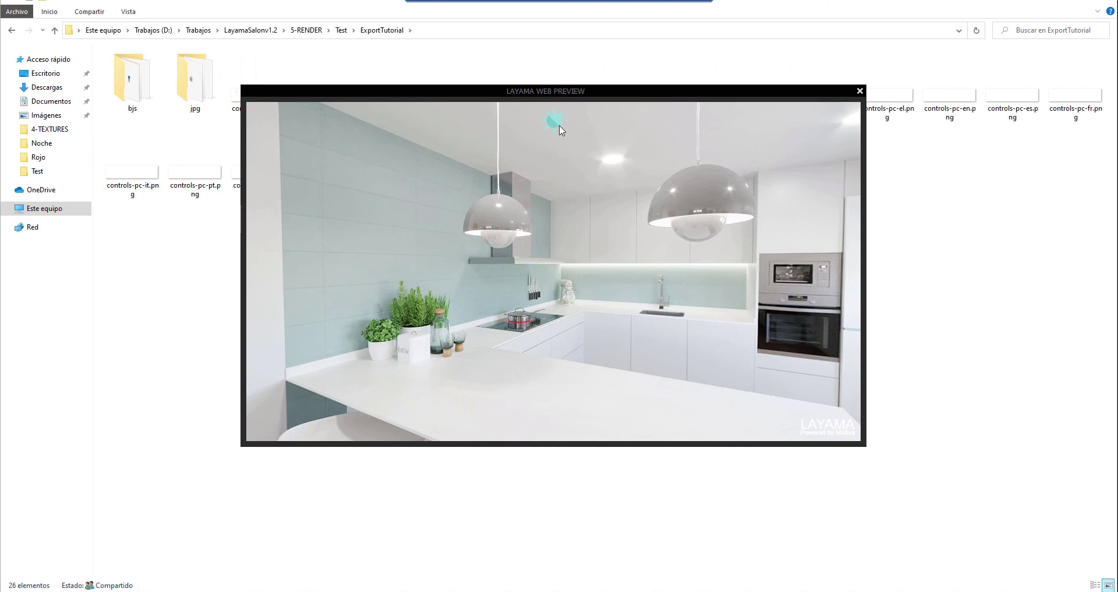
left_click(557, 124)
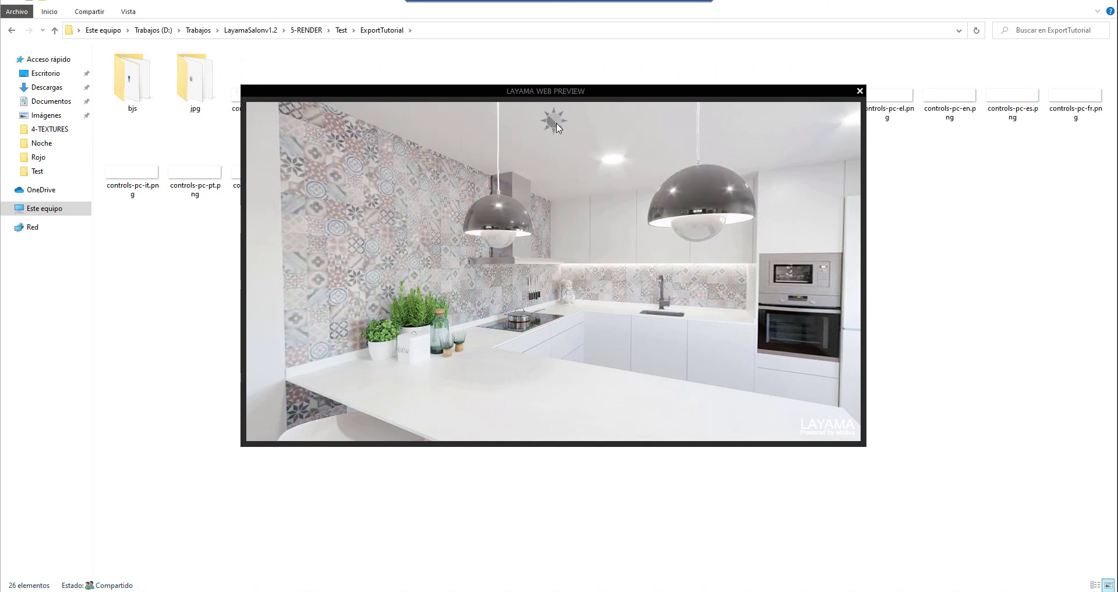
left_click_drag(478, 227, 676, 237)
left_click_drag(515, 265, 591, 121)
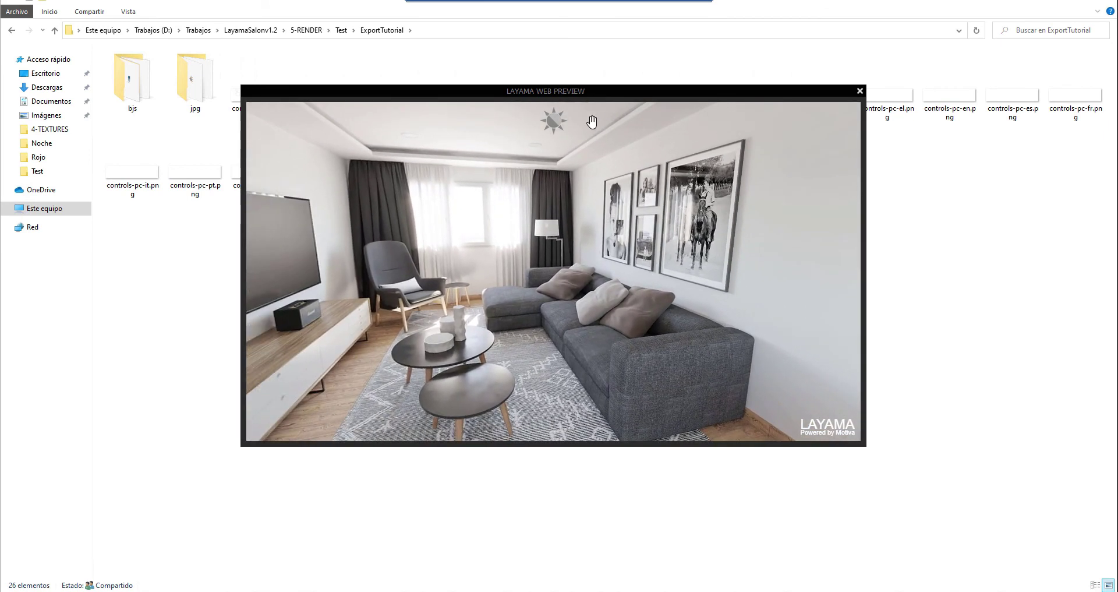
Toggle the living room between night and daylight, ending on night lighting facing the kitchen and TV wall.
left_click(555, 121)
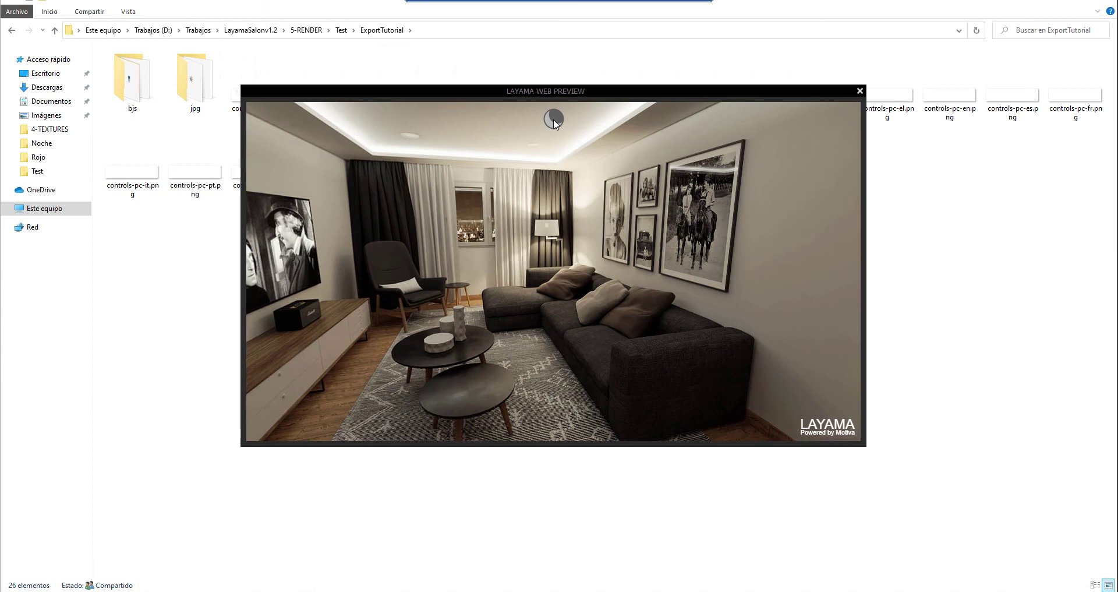
left_click(554, 121)
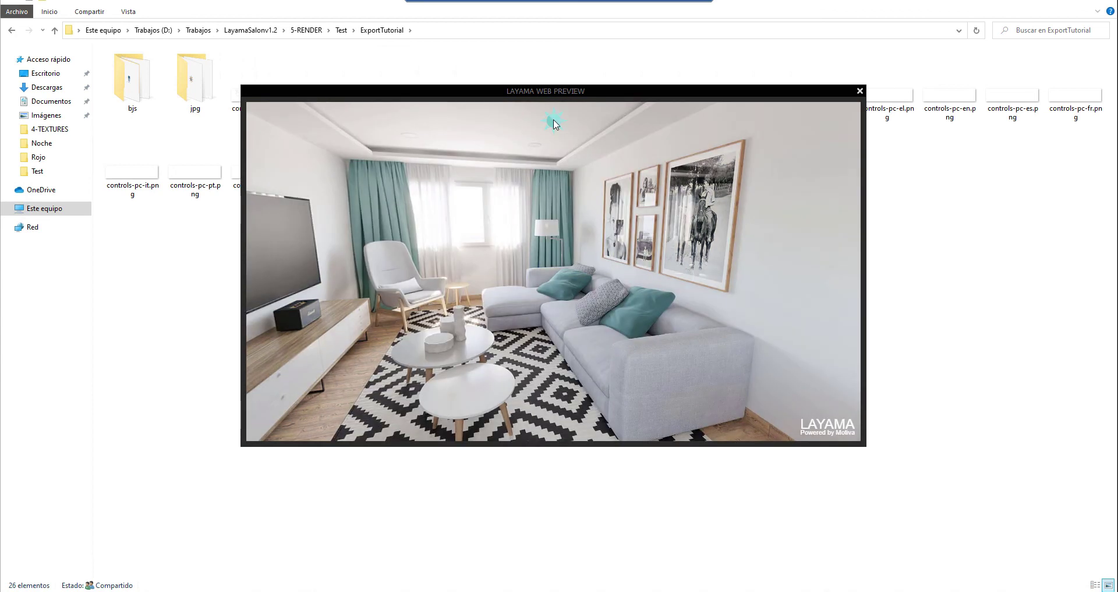
left_click(554, 120)
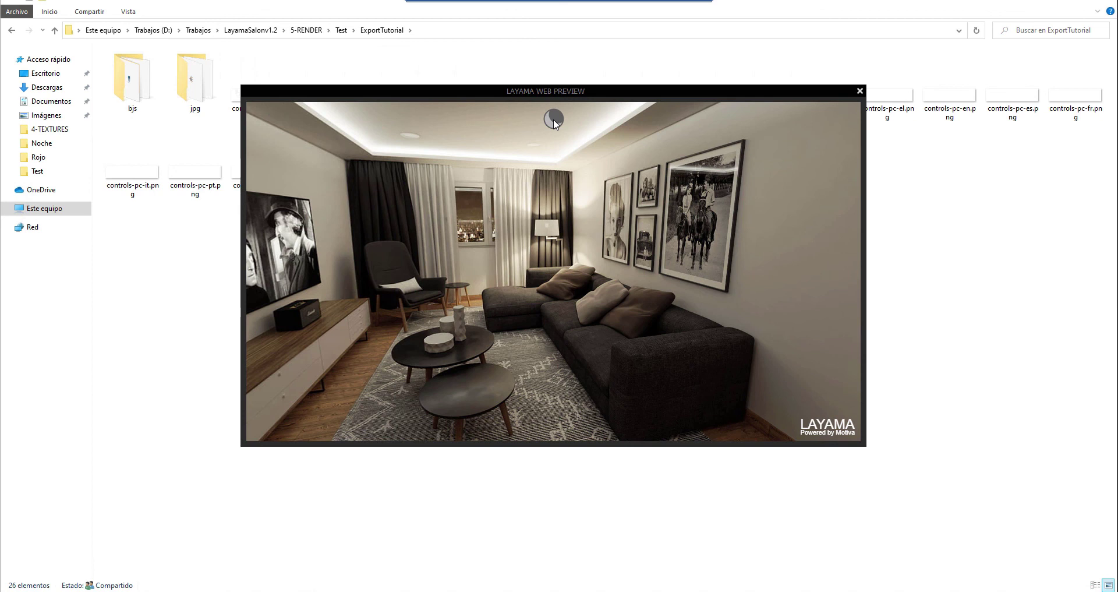
left_click(554, 121)
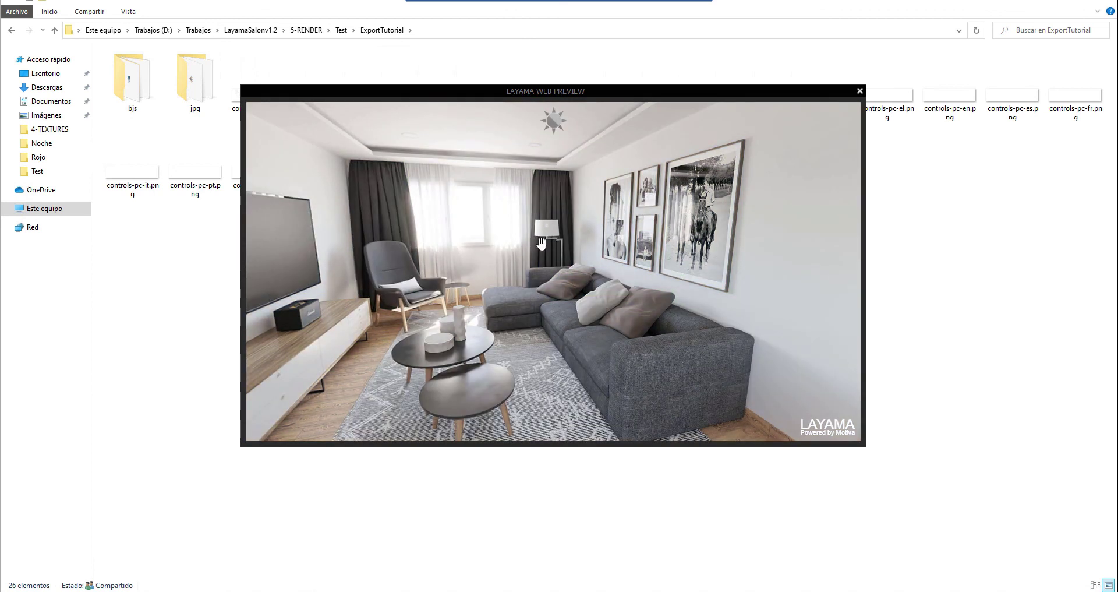
left_click_drag(542, 249, 573, 147)
left_click(555, 121)
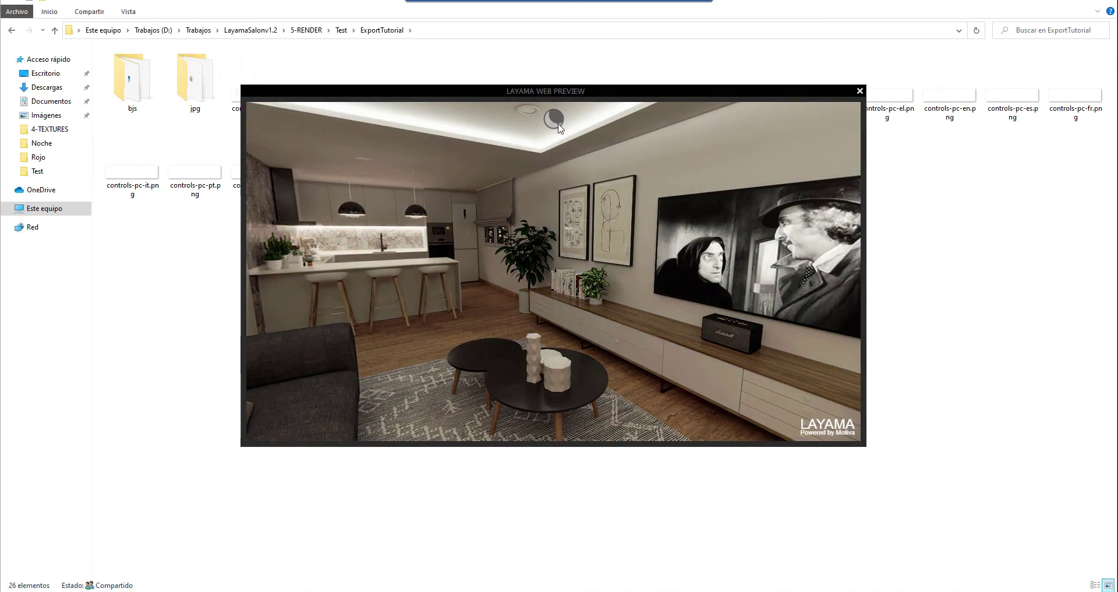